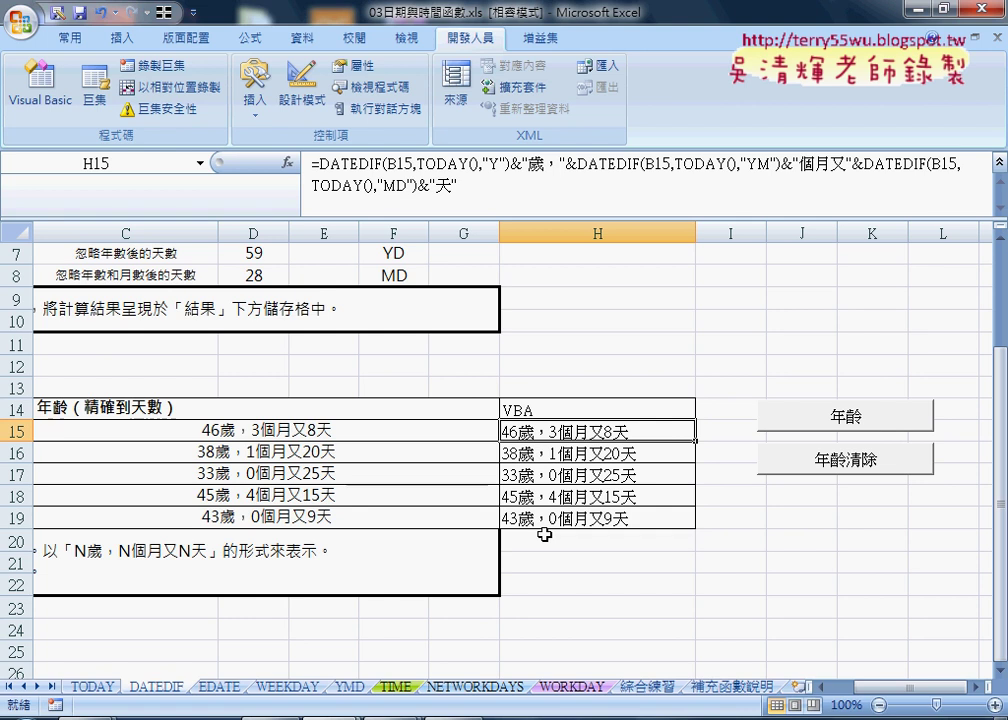
- Clear and recompute the ages in H15:H19 twice with the macro buttons
left_click(855, 458)
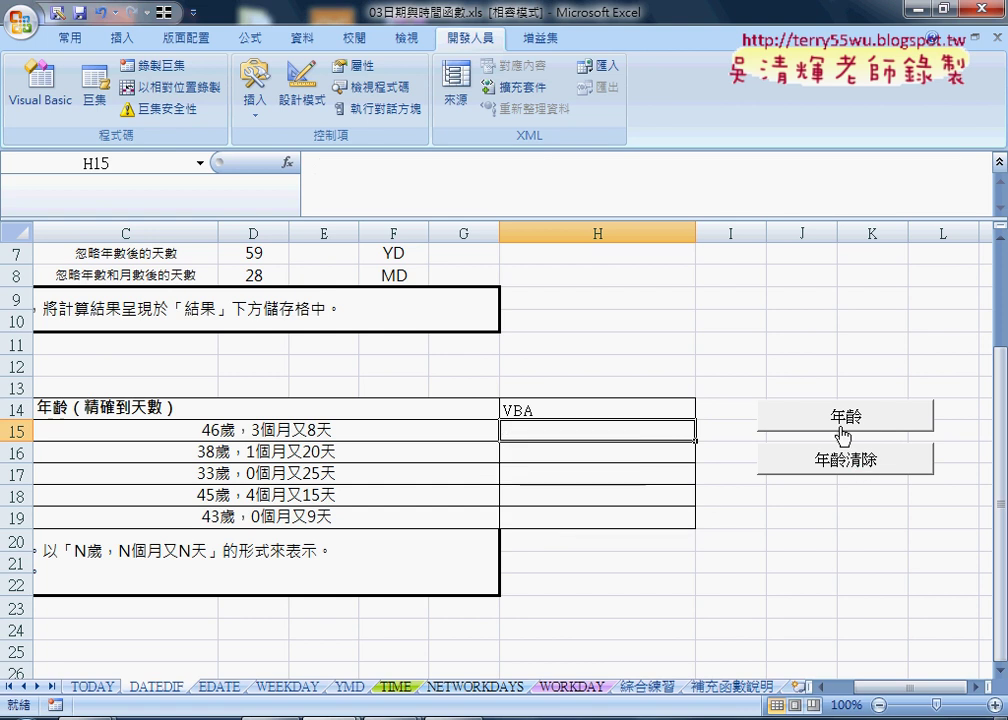
left_click(842, 426)
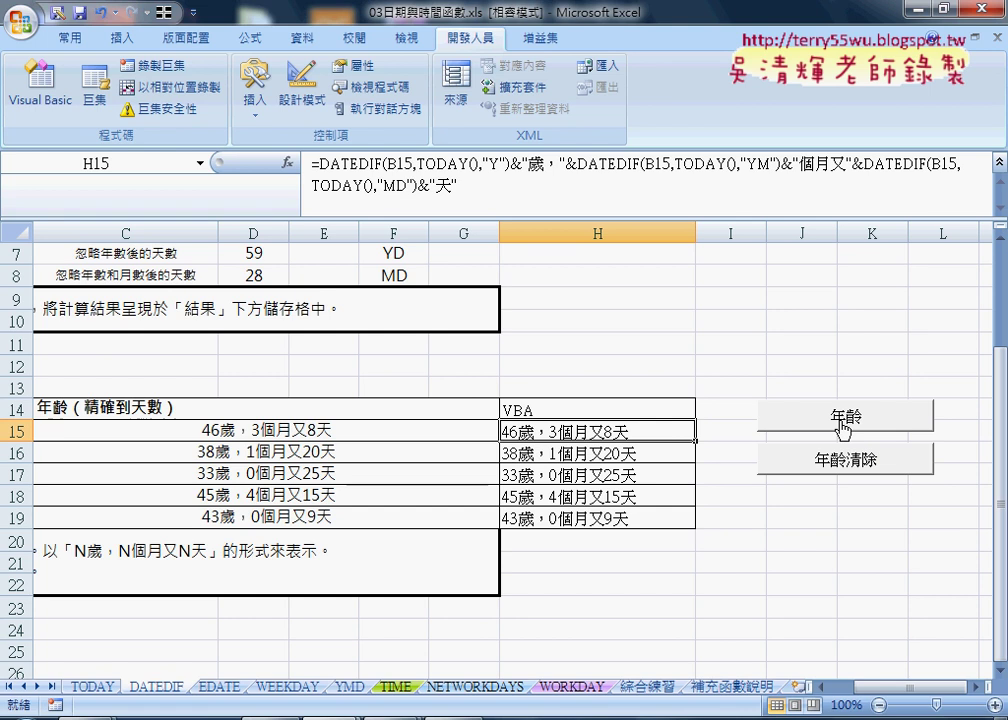
left_click(844, 464)
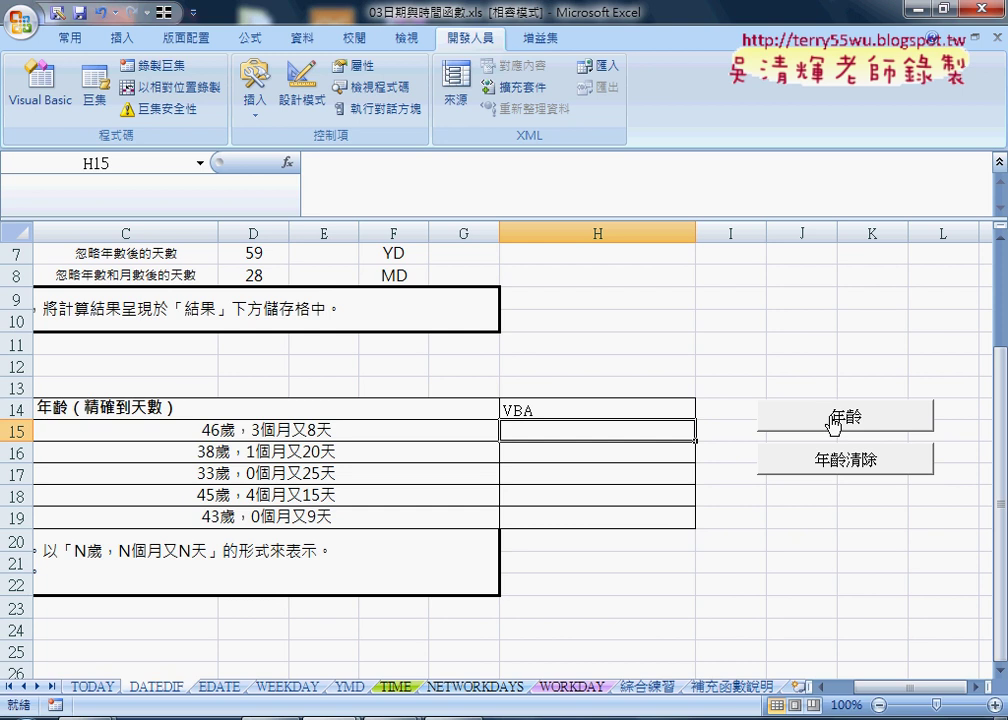
left_click(832, 425)
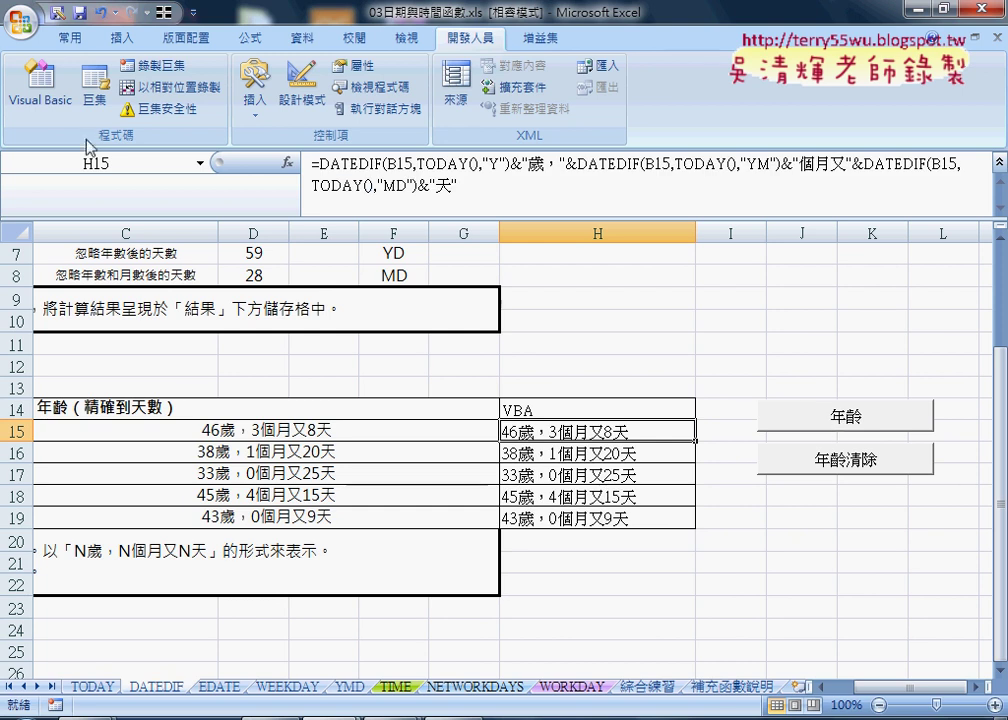
- Open the macro code in Visual Basic and arrange the panes to view the long DATEDIF line
left_click(50, 79)
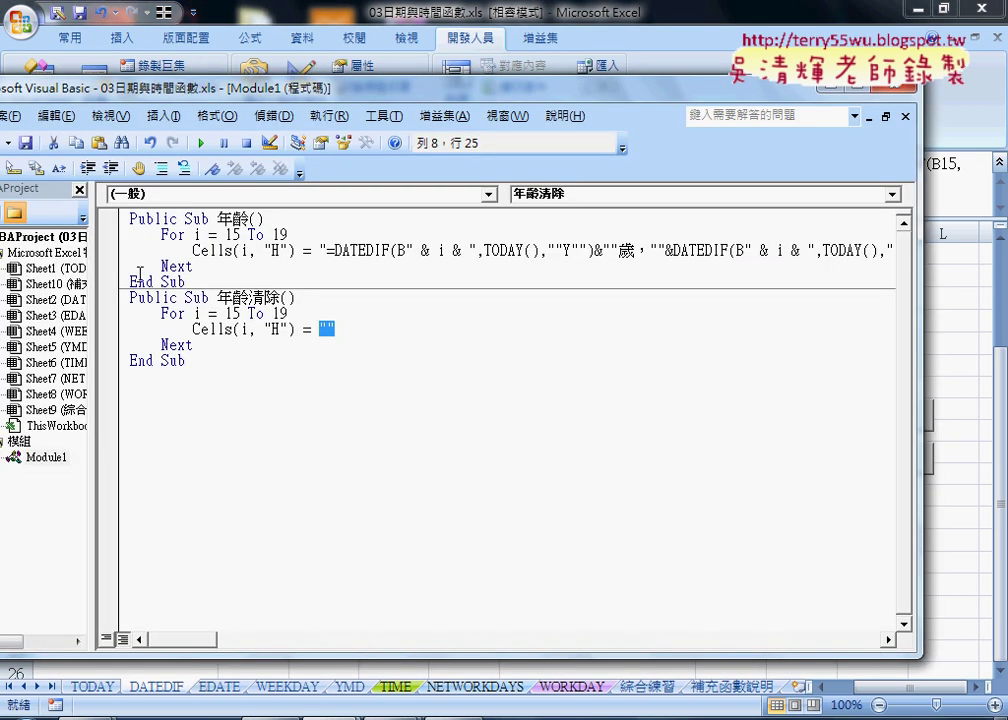
left_click_drag(168, 88, 317, 84)
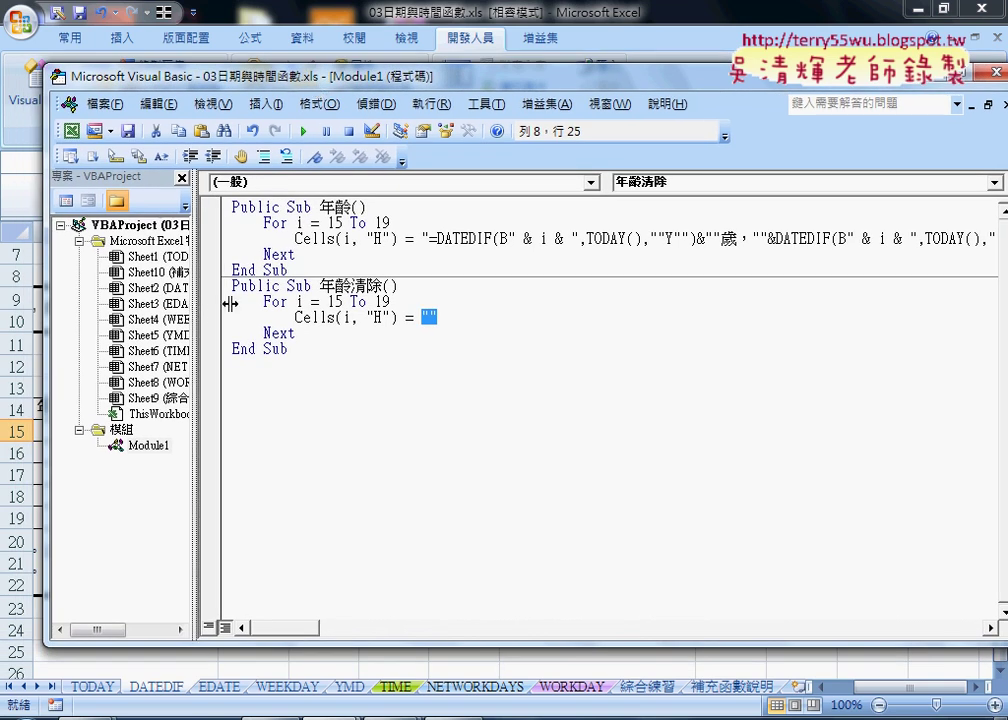
left_click_drag(195, 303, 230, 303)
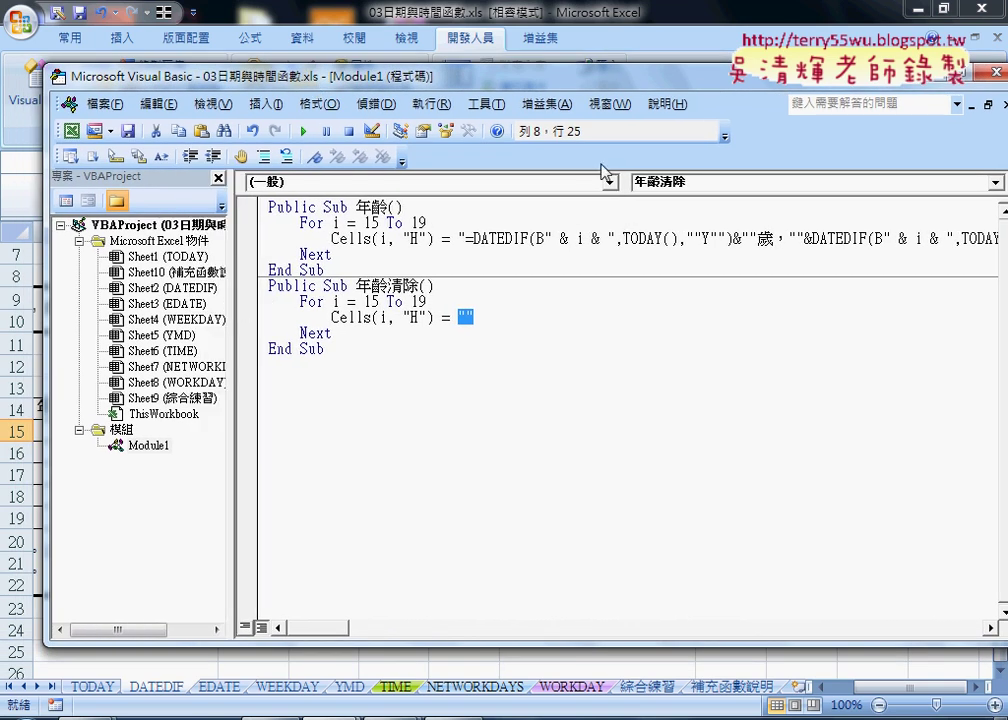
left_click_drag(440, 65, 402, 65)
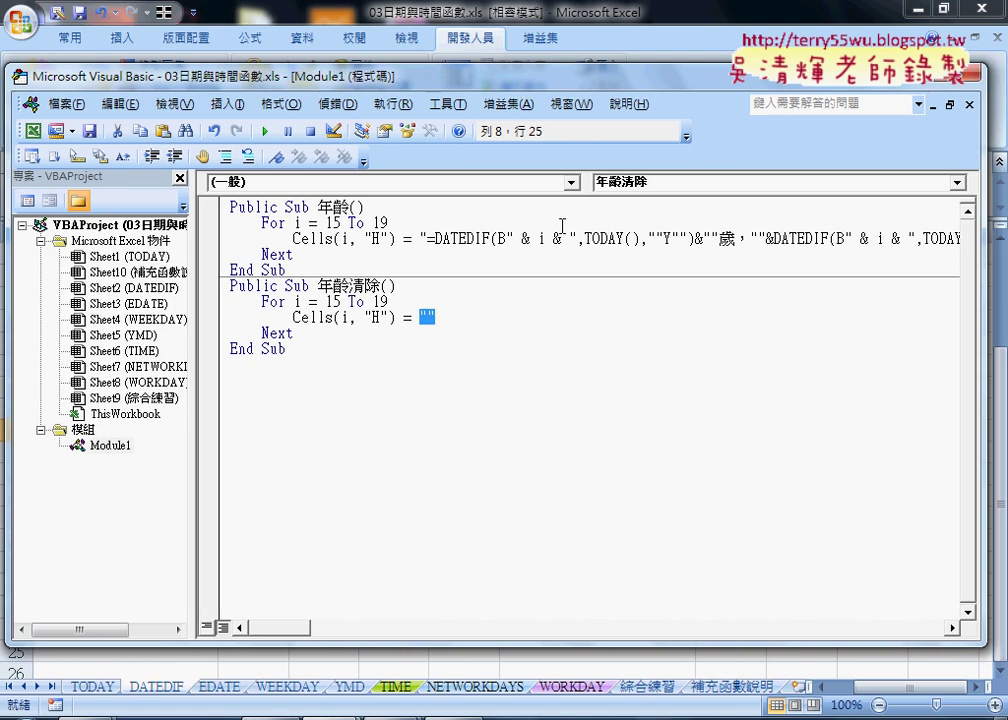
left_click_drag(450, 238, 971, 243)
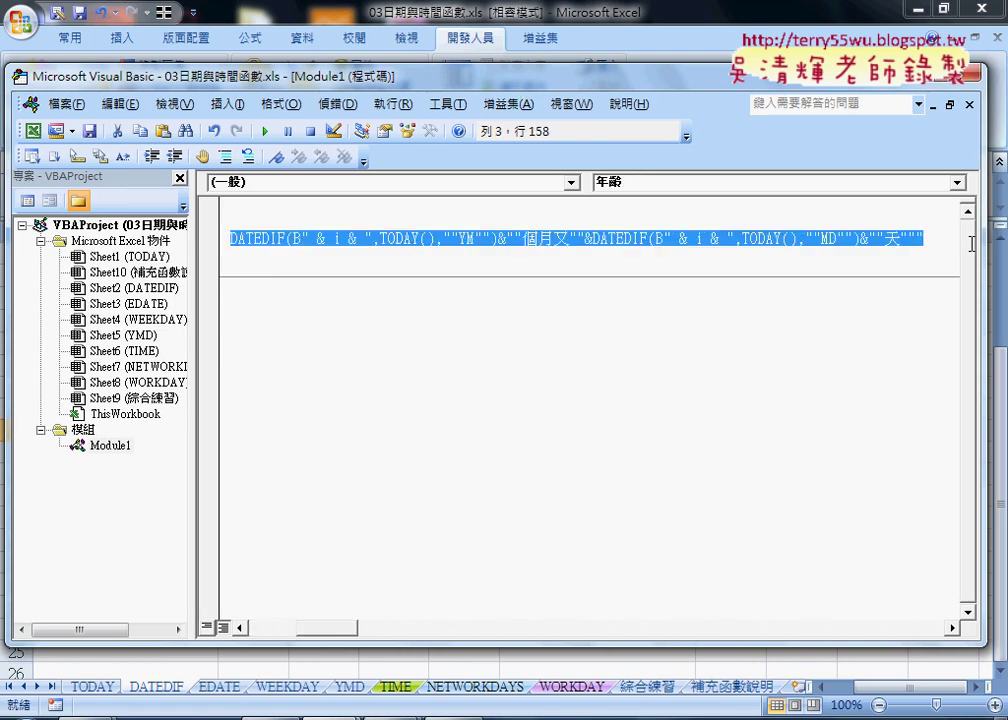
left_click_drag(340, 636, 293, 637)
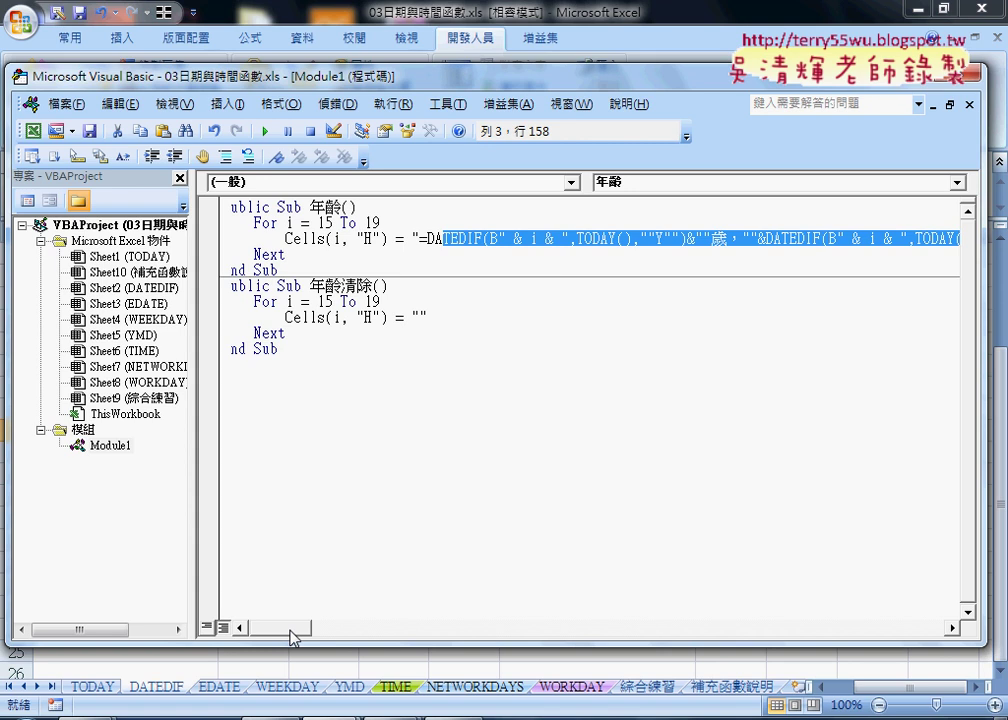
left_click(855, 260)
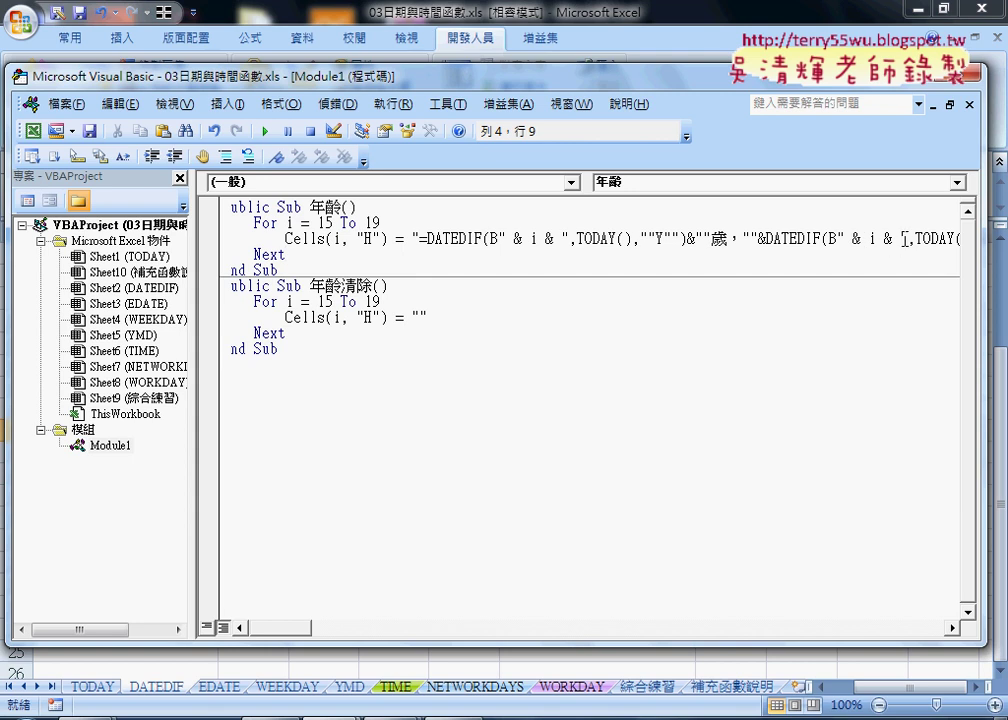
- Break line 3 before ',TODAY(' and dismiss the resulting 'Expected: expression' compile error
left_click(902, 238)
key("Return")
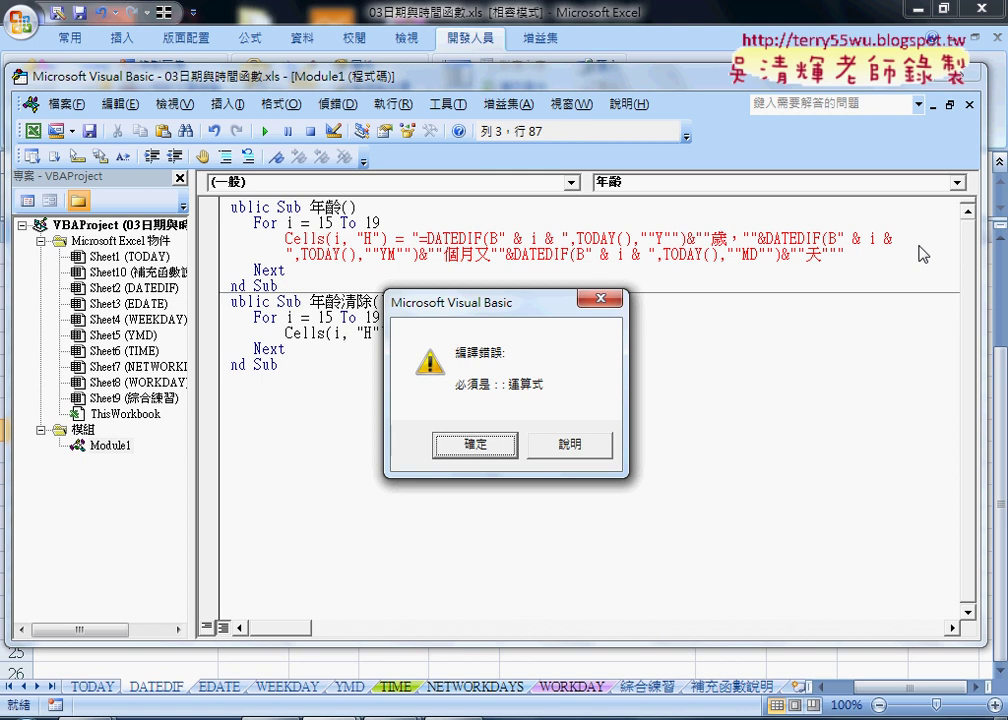
left_click(475, 444)
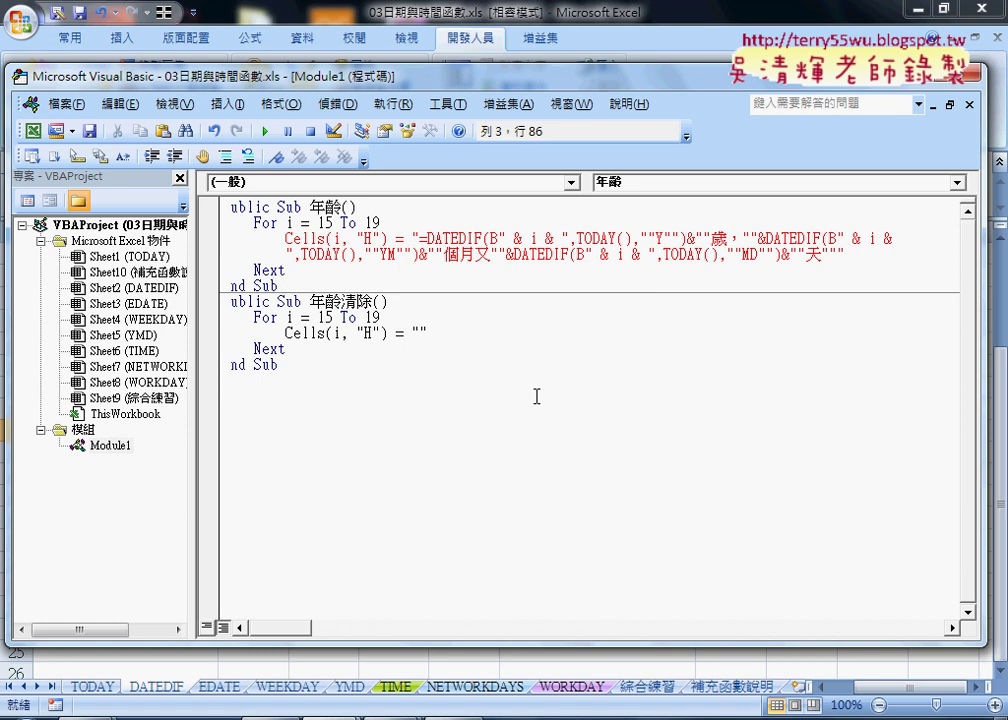
- Rejoin line 3 and split it after '& i &' with a ' _' line continuation
key("Delete")
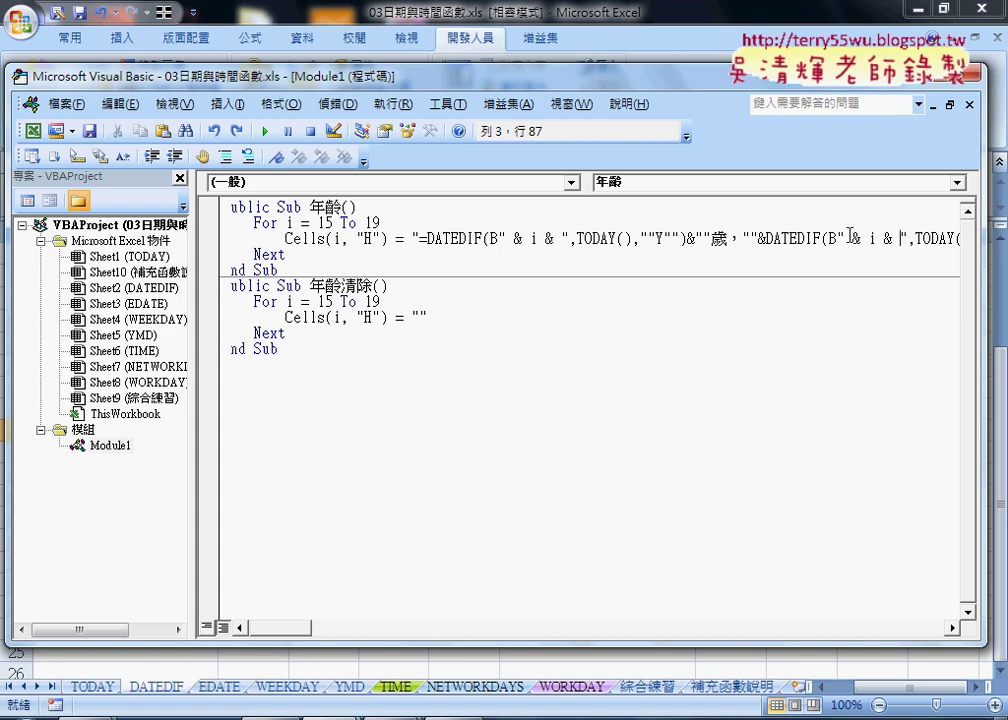
left_click_drag(899, 238, 878, 238)
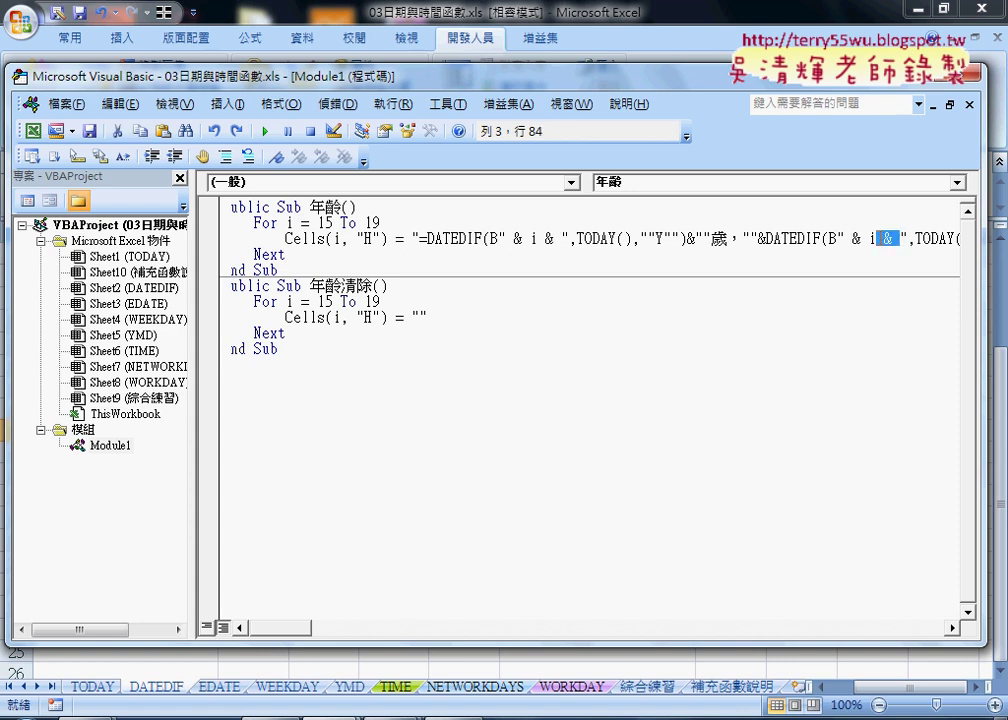
left_click(888, 239)
left_click(899, 238)
left_click_drag(897, 238, 886, 239)
left_click(903, 237)
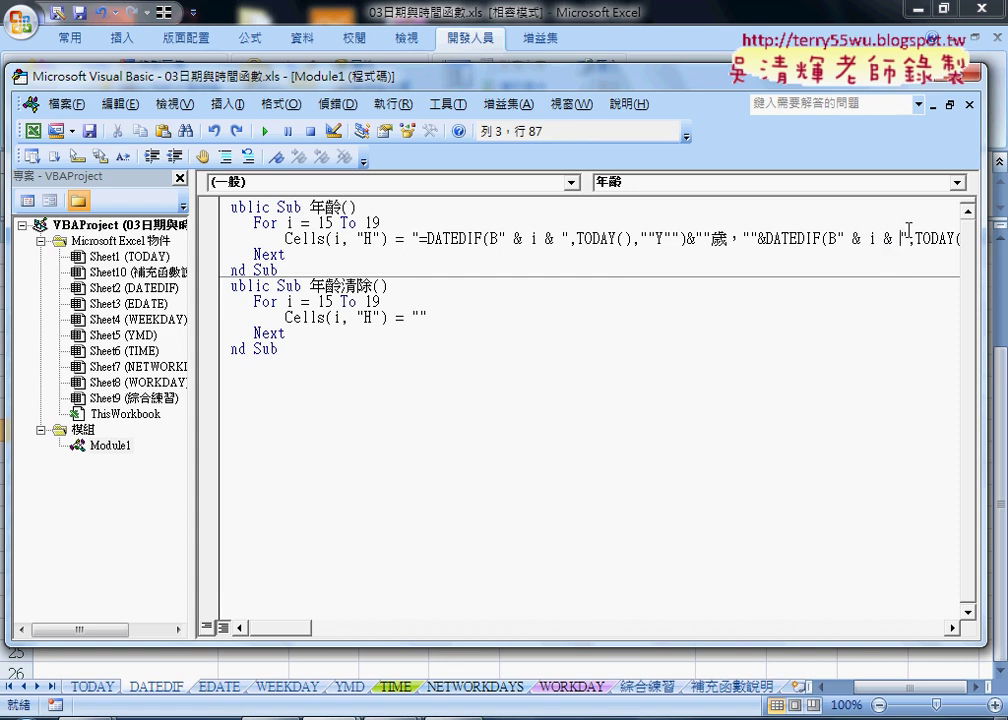
type("_")
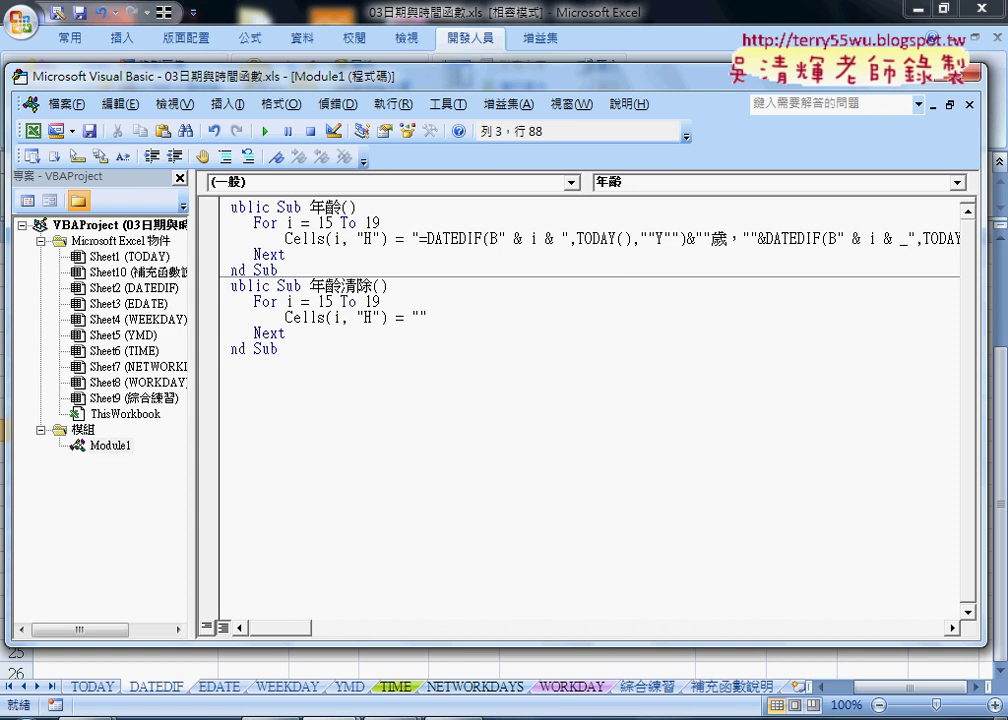
key("Return")
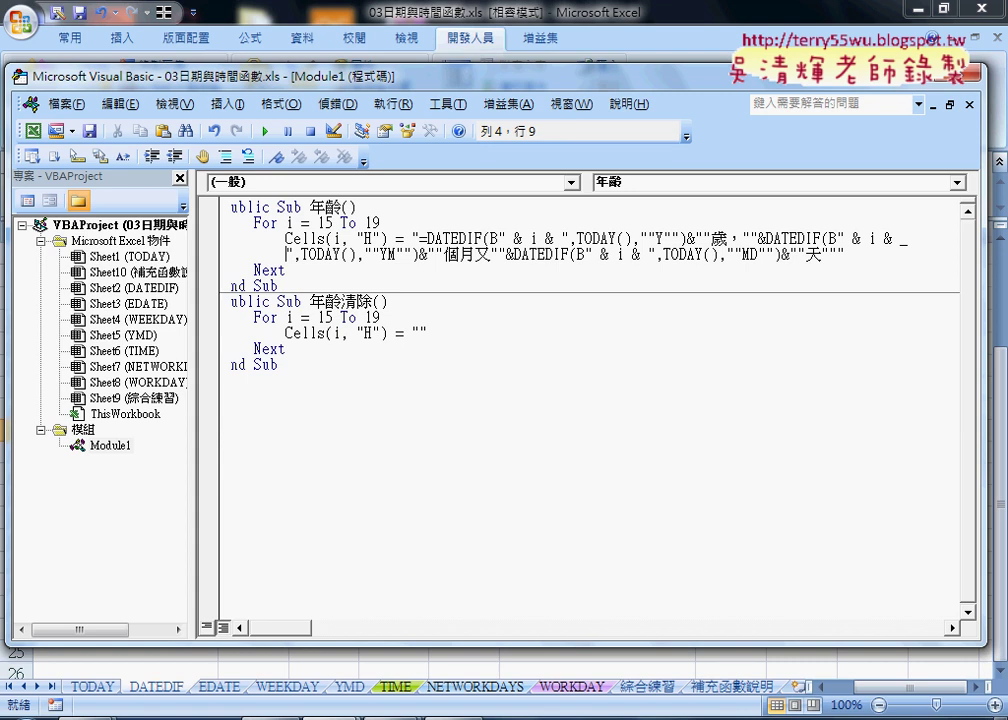
left_click(736, 461)
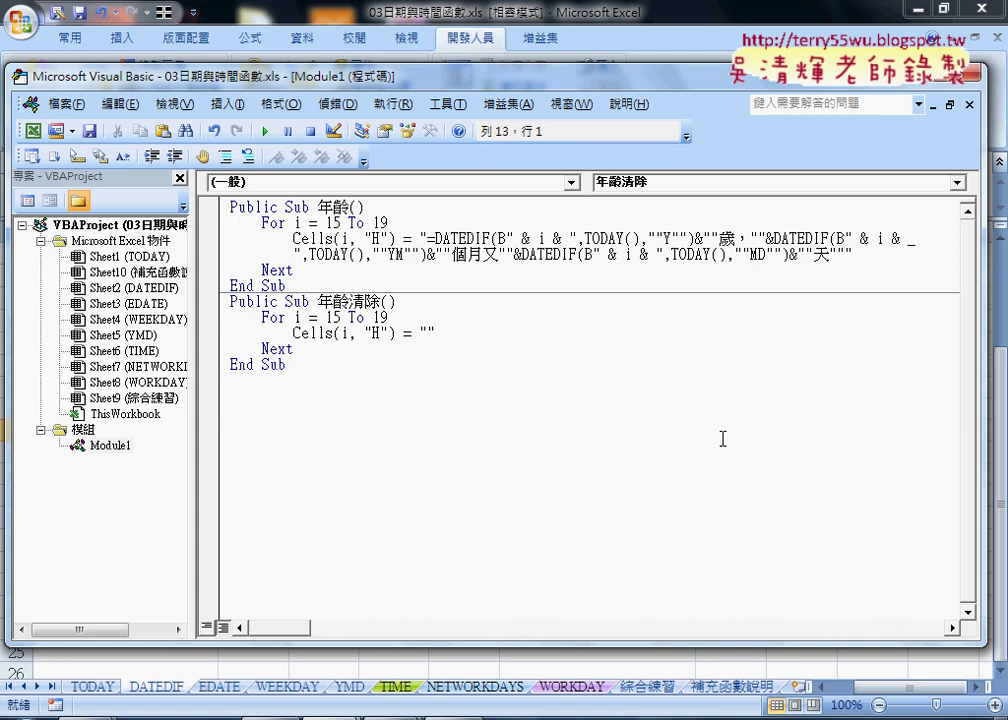
- Restore line 3 to one line, then break it with ' _' after the first '& i &'
key("ctrl+z")
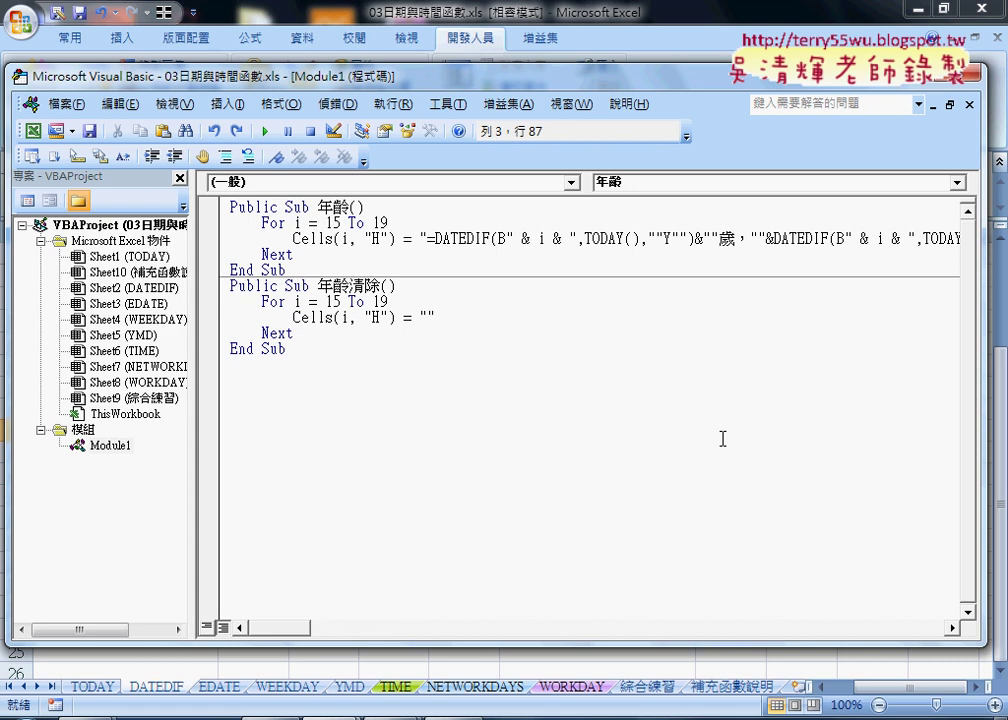
double_click(899, 238)
double_click(558, 238)
left_click(568, 240)
type("_")
key("Return")
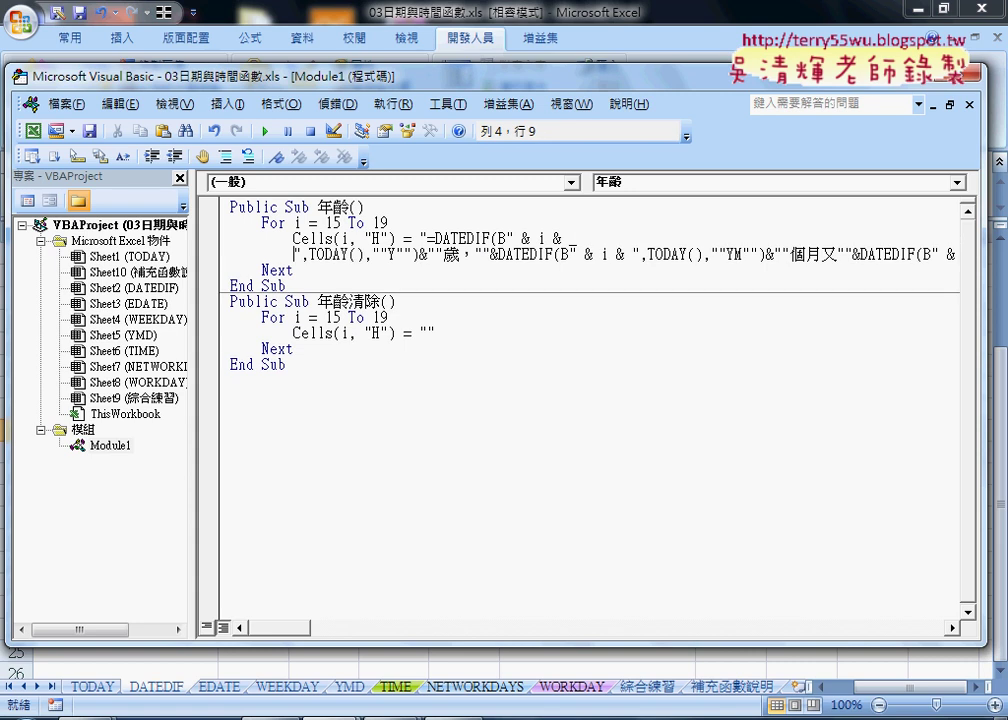
- Add ' _' continuation breaks after the second '& i &' and after '""Y"")&'
left_click(624, 254)
left_click_drag(632, 254, 612, 254)
key("Right")
type("_")
key("Return")
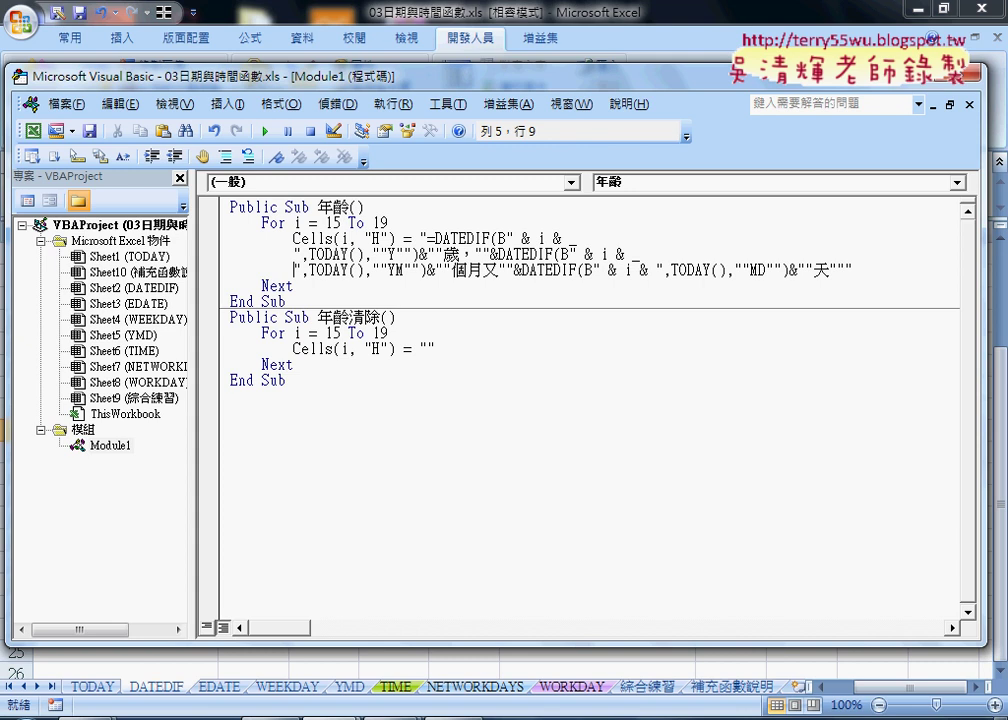
double_click(424, 255)
key("Right")
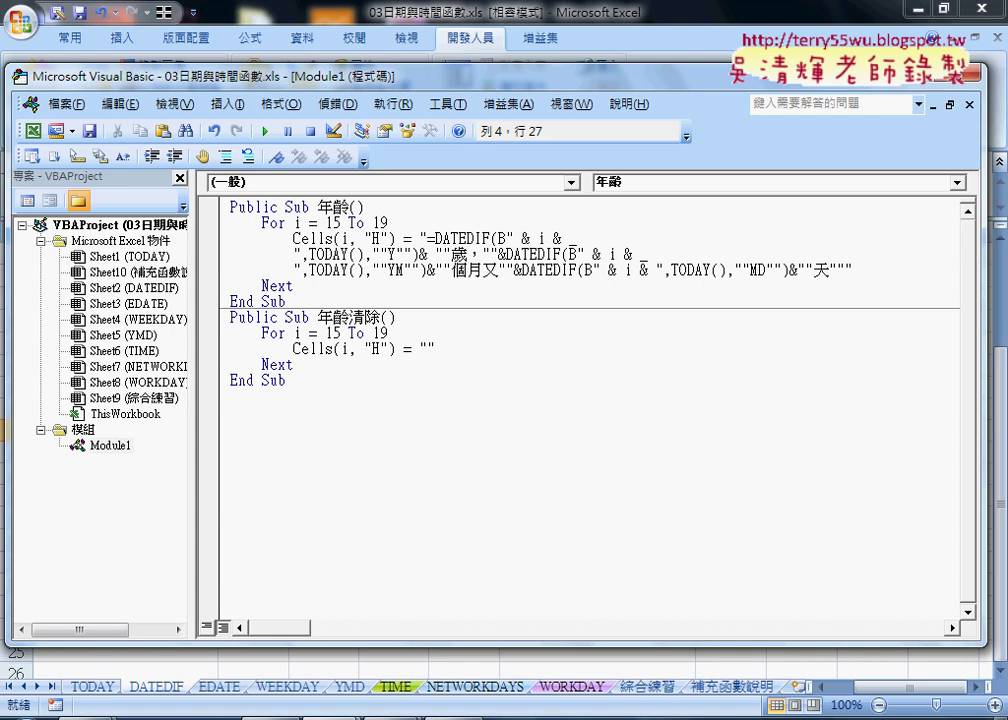
type("_")
key("Return")
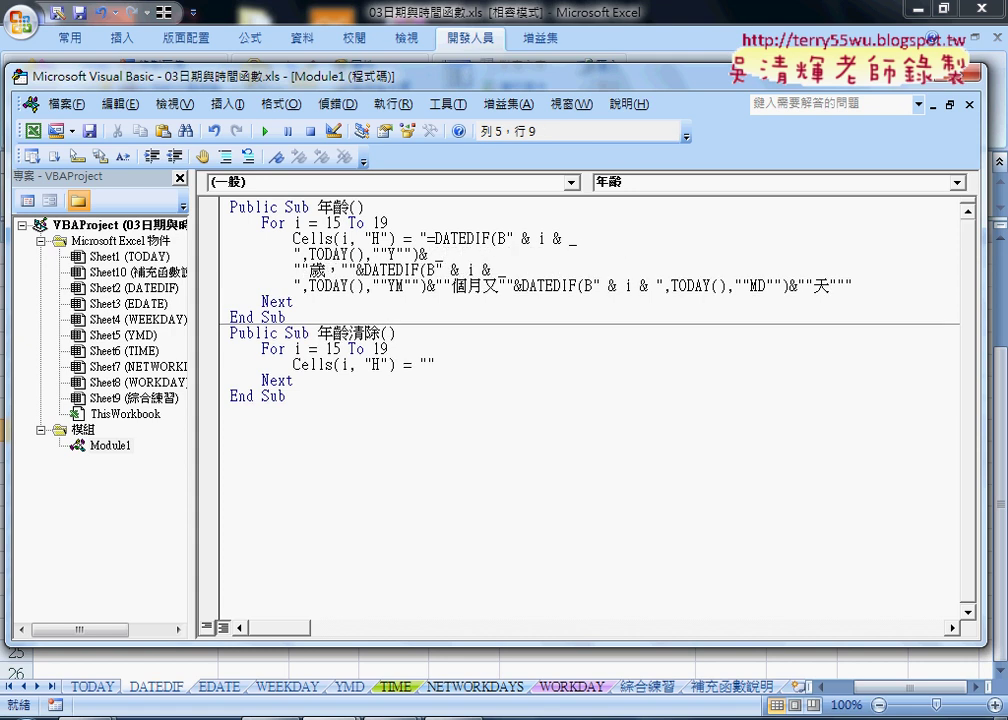
left_click(490, 417)
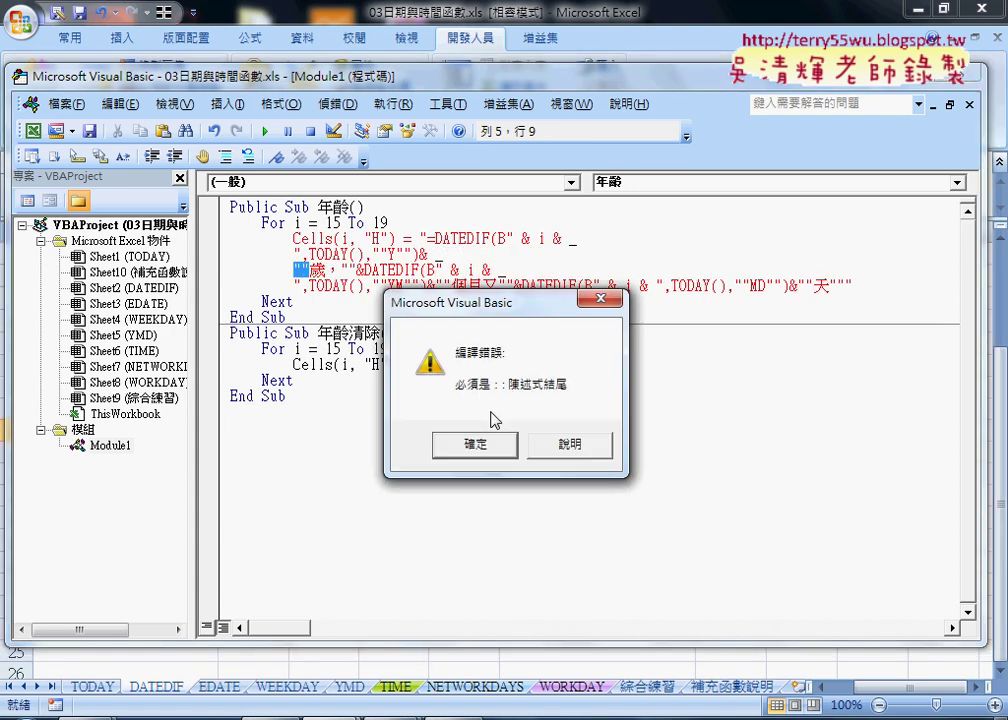
key("Return")
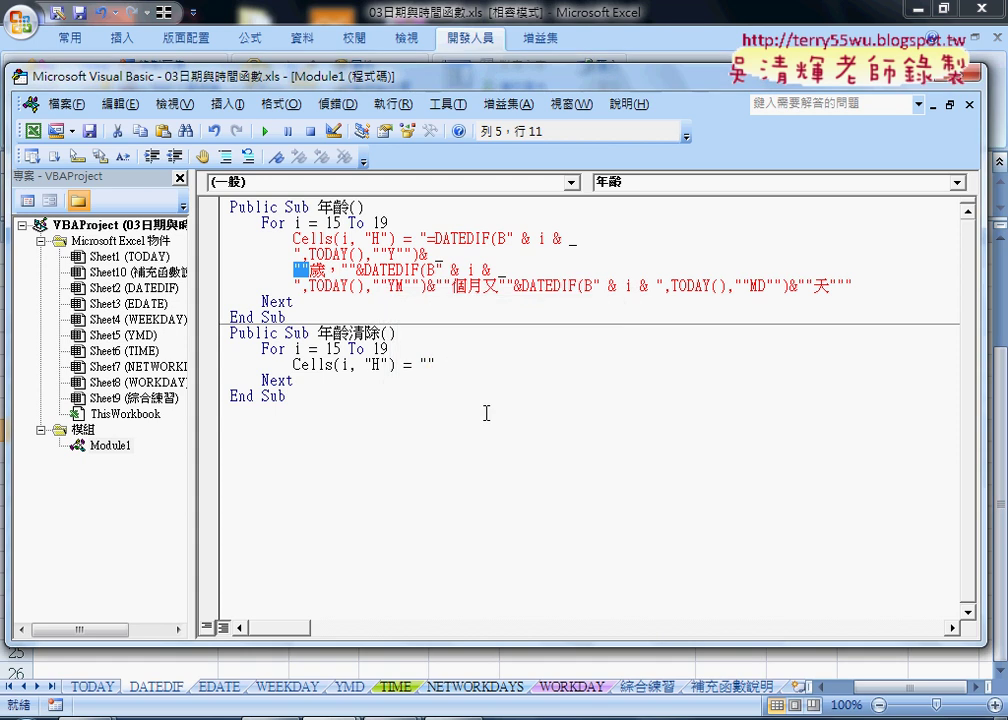
key("ctrl+z")
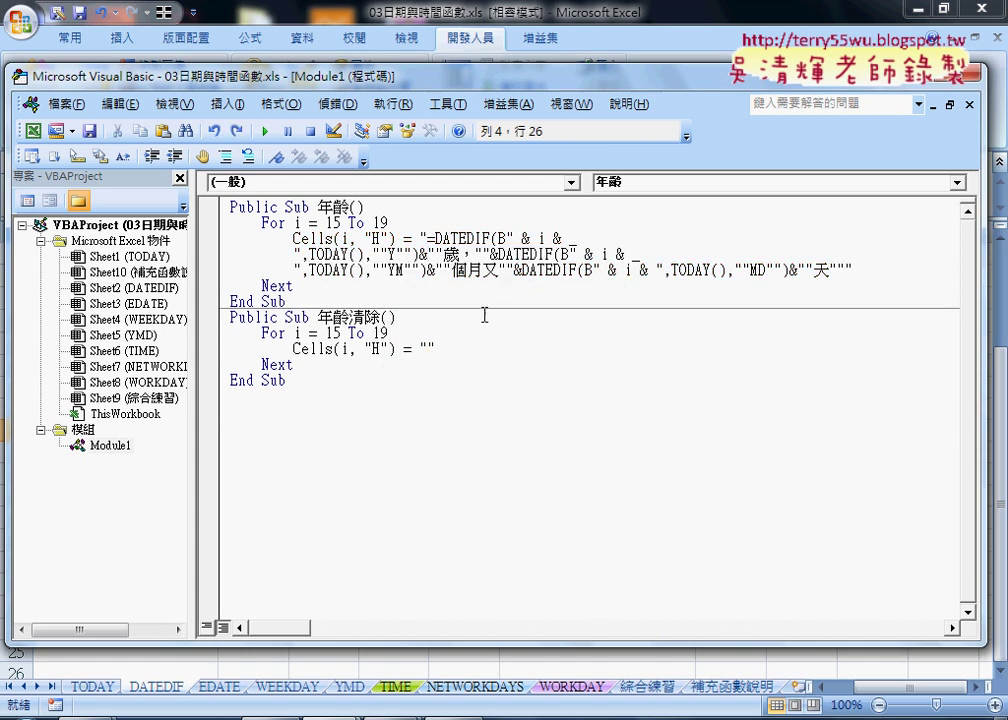
left_click_drag(418, 254, 426, 254)
left_click_drag(559, 238, 567, 238)
left_click_drag(419, 254, 427, 254)
left_click_drag(578, 238, 555, 238)
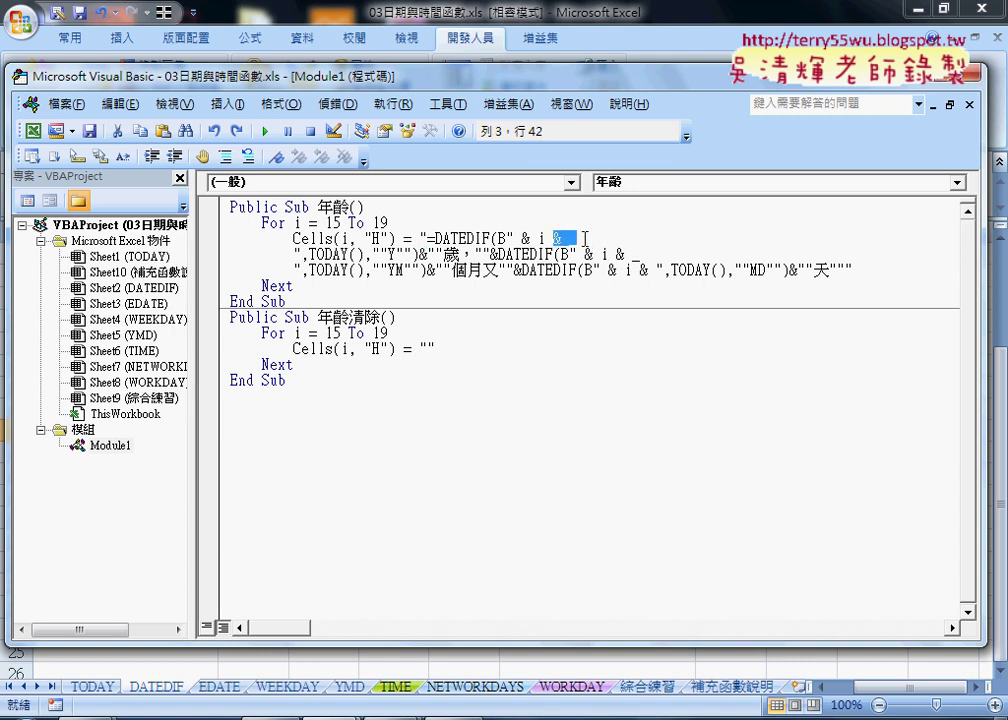
- Leave the VBA editor, go to the EDATE sheet and change D1's year to 2020
left_click(957, 80)
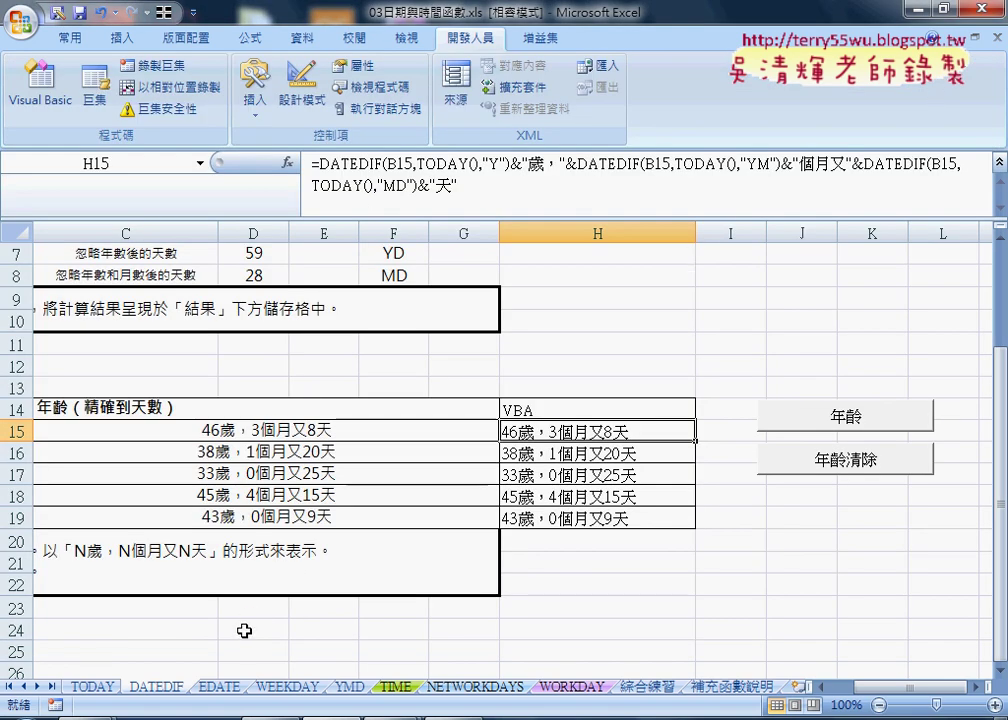
left_click(220, 687)
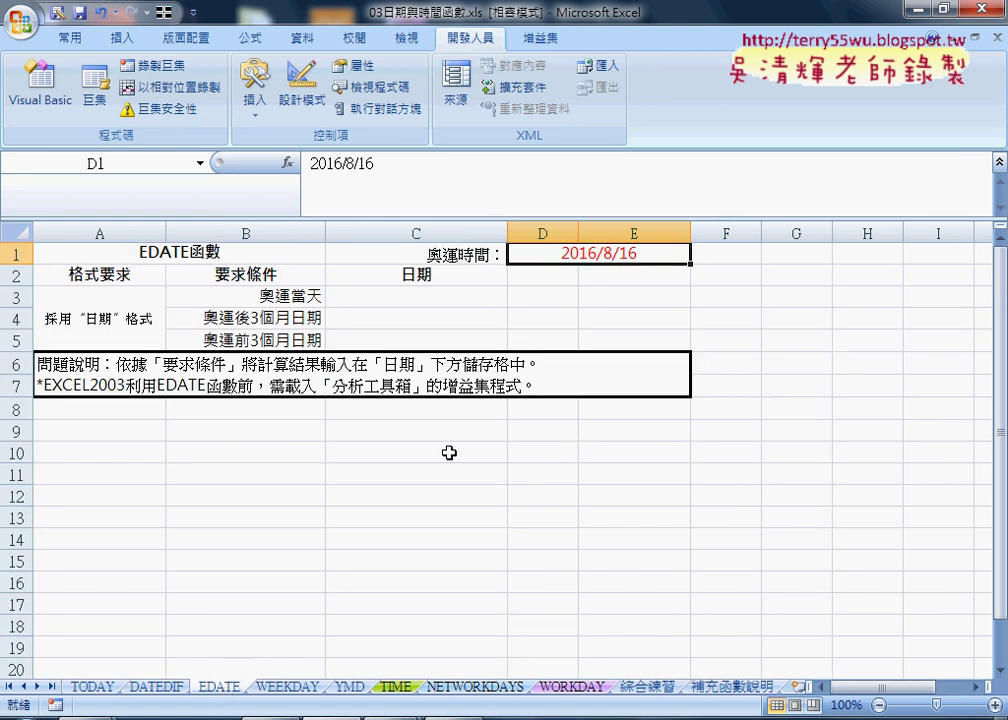
double_click(580, 253)
left_click_drag(578, 253, 597, 253)
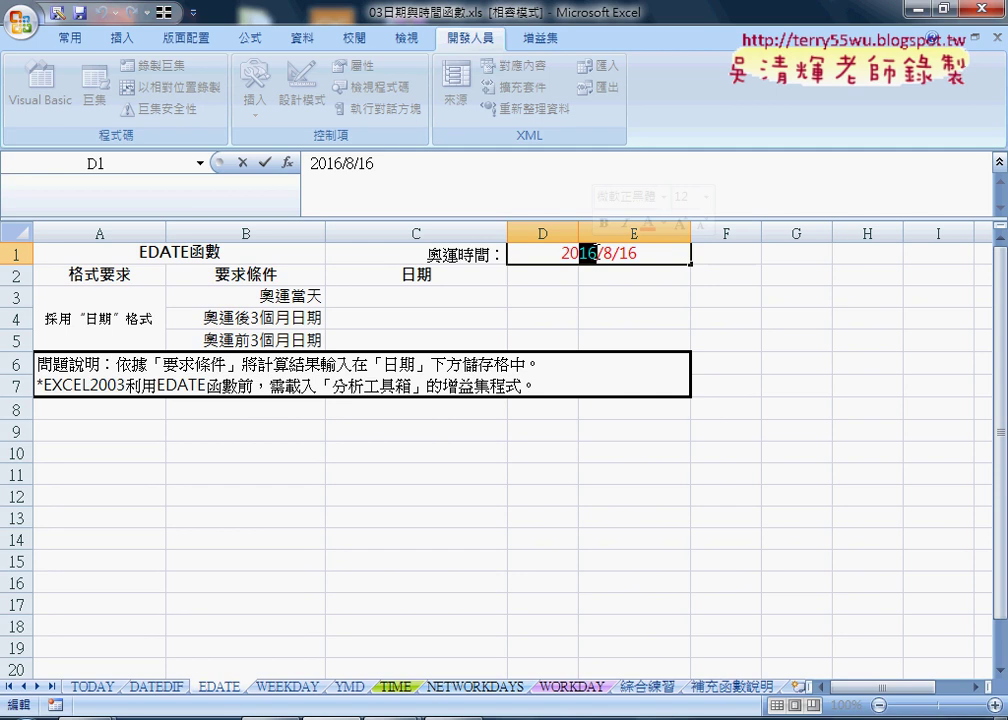
type("20")
key("Return")
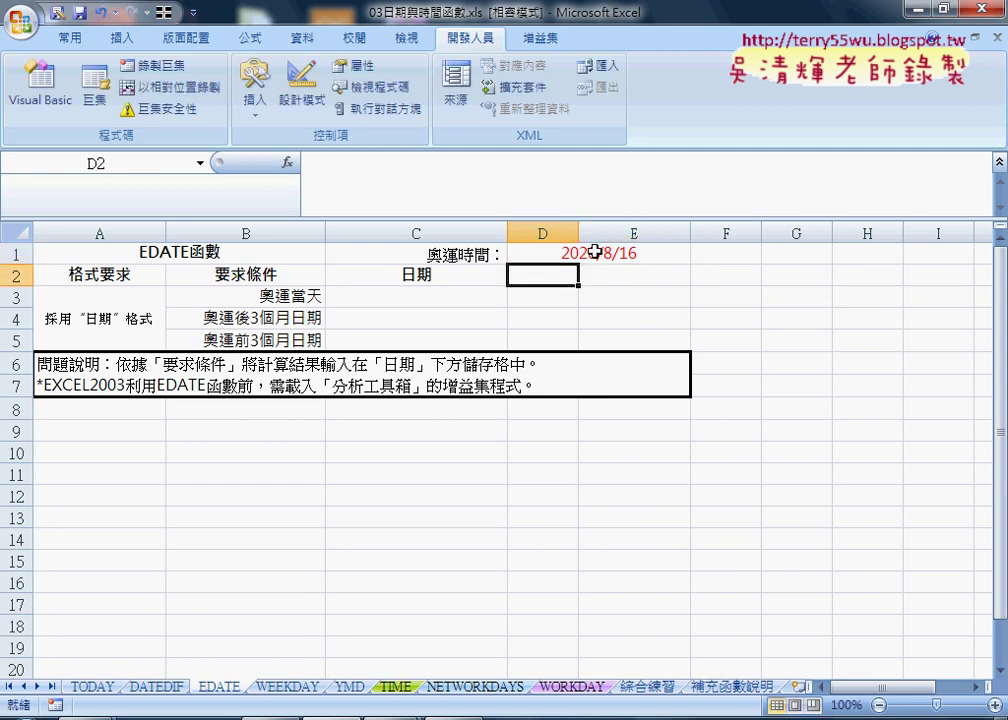
left_click(594, 253)
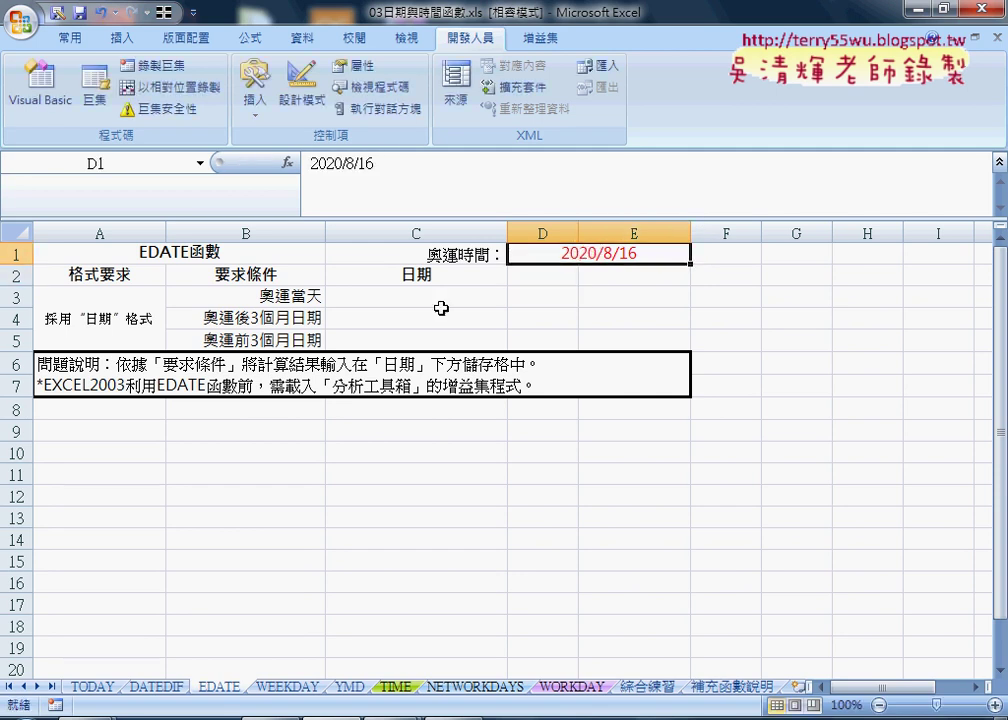
- Enter =D1 in C3 so it shows the Olympics date 2020年8月16日
left_click(409, 299)
left_click(314, 162)
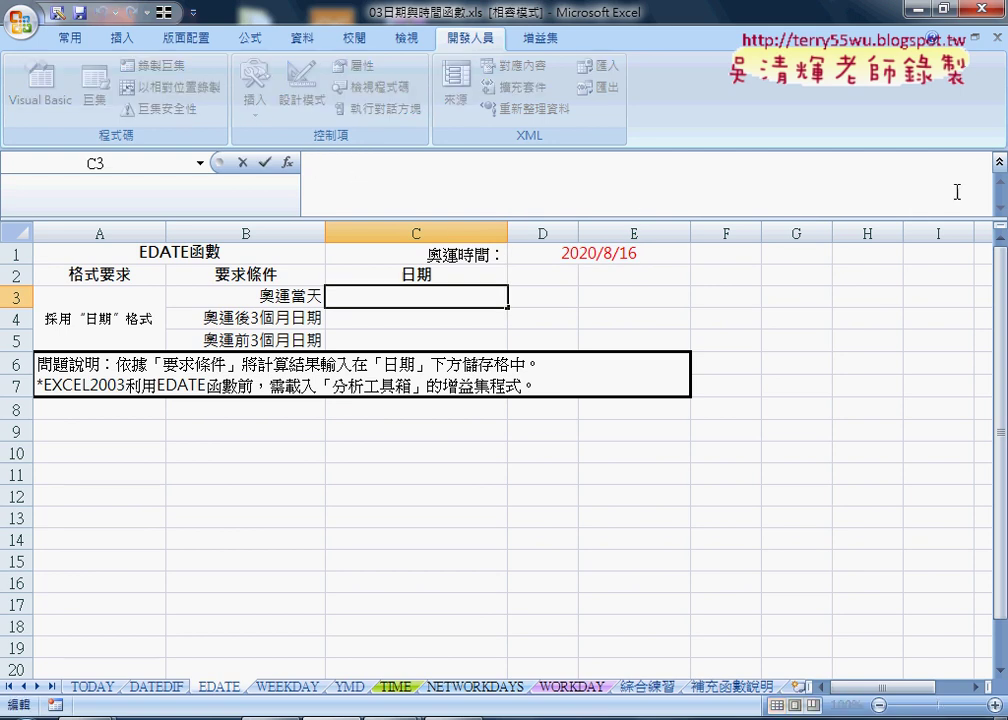
left_click(999, 165)
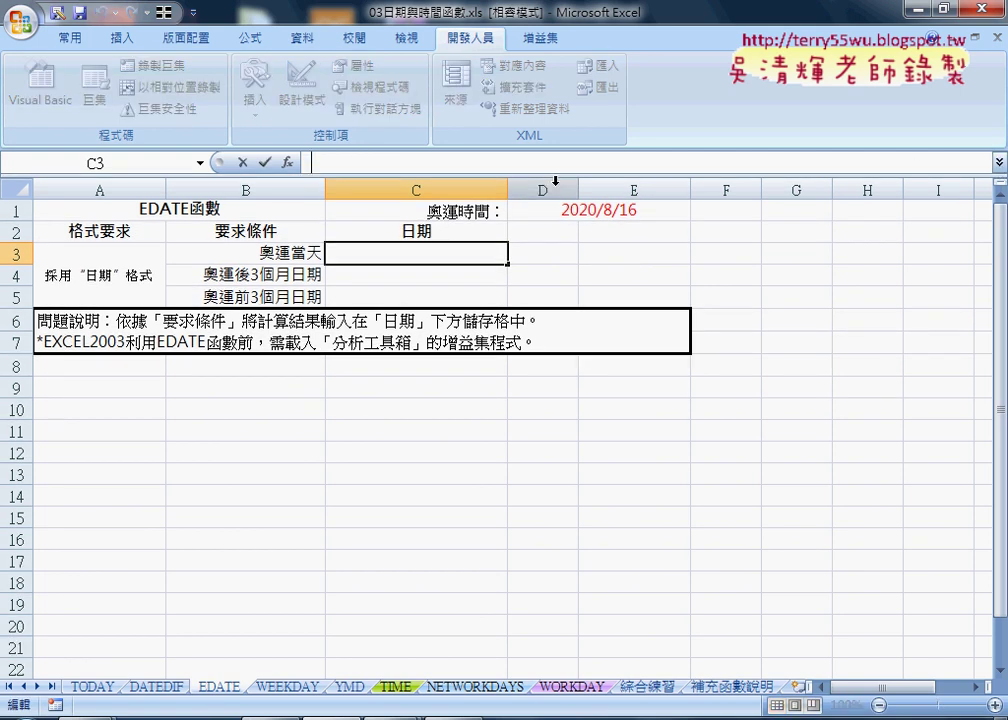
type("=")
left_click(580, 210)
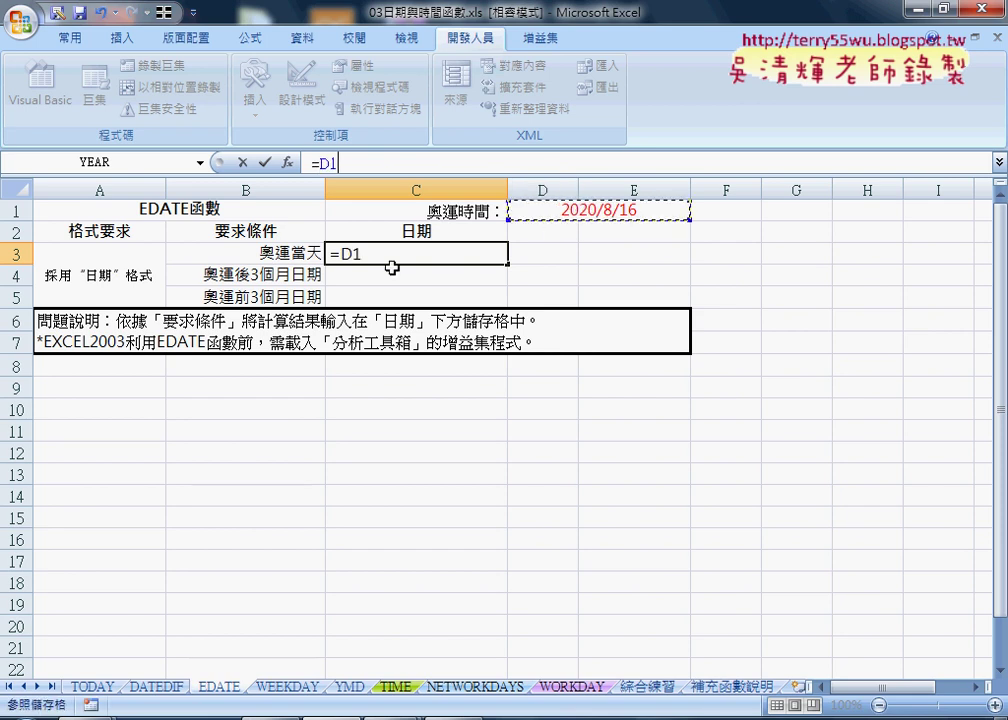
left_click(265, 163)
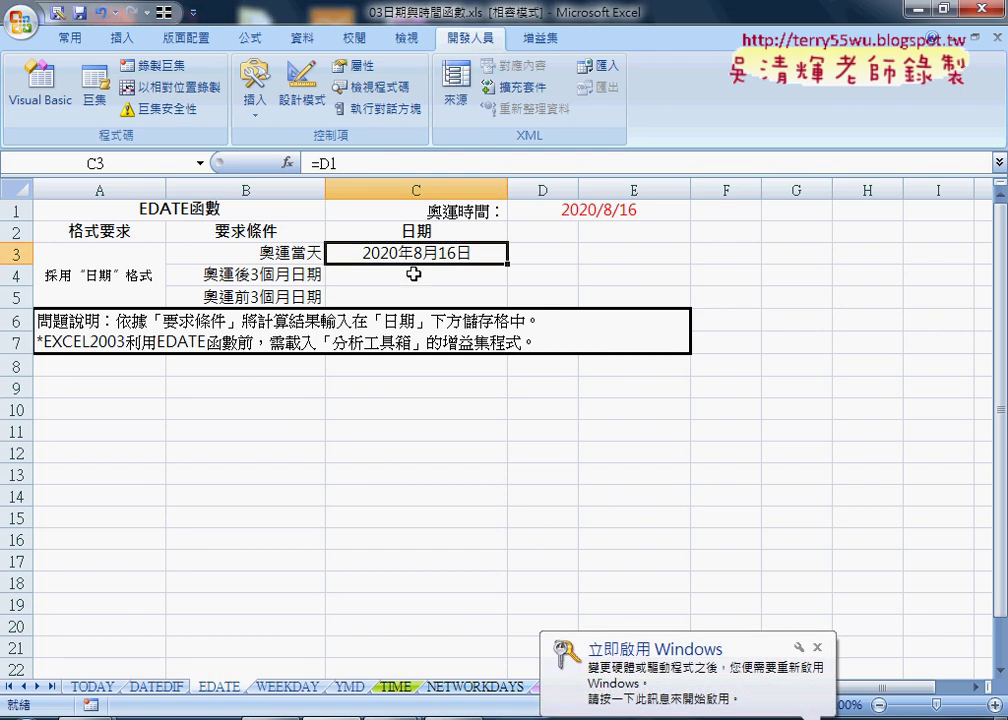
left_click(417, 280)
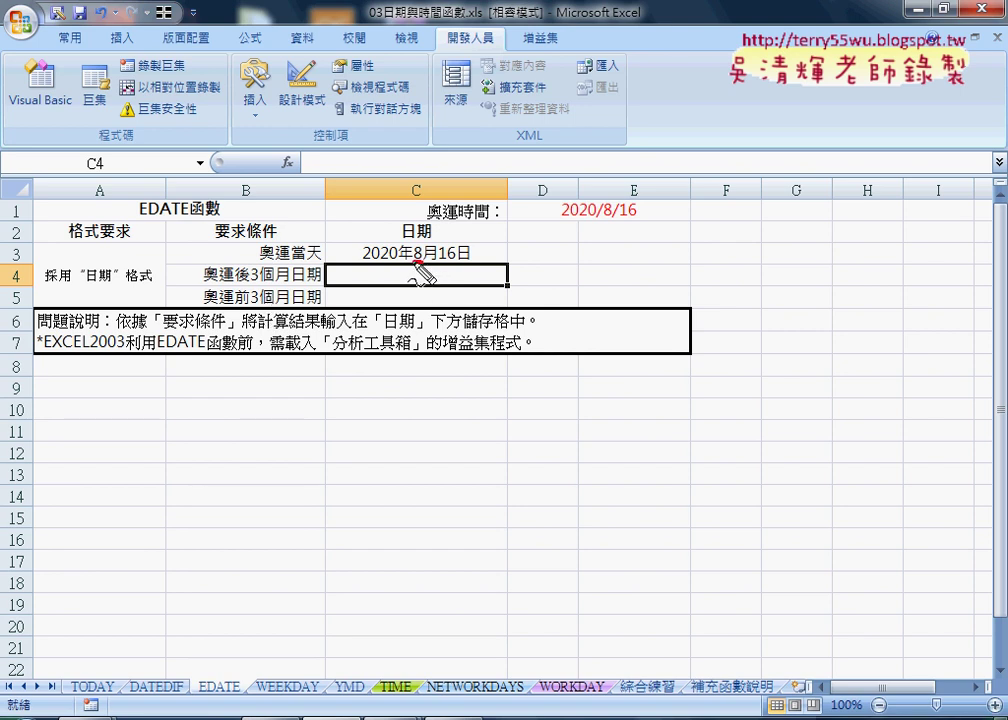
- Annotate C3's date on screen to illustrate adding 3 to the month, then clear the markup
left_click_drag(418, 256, 412, 262)
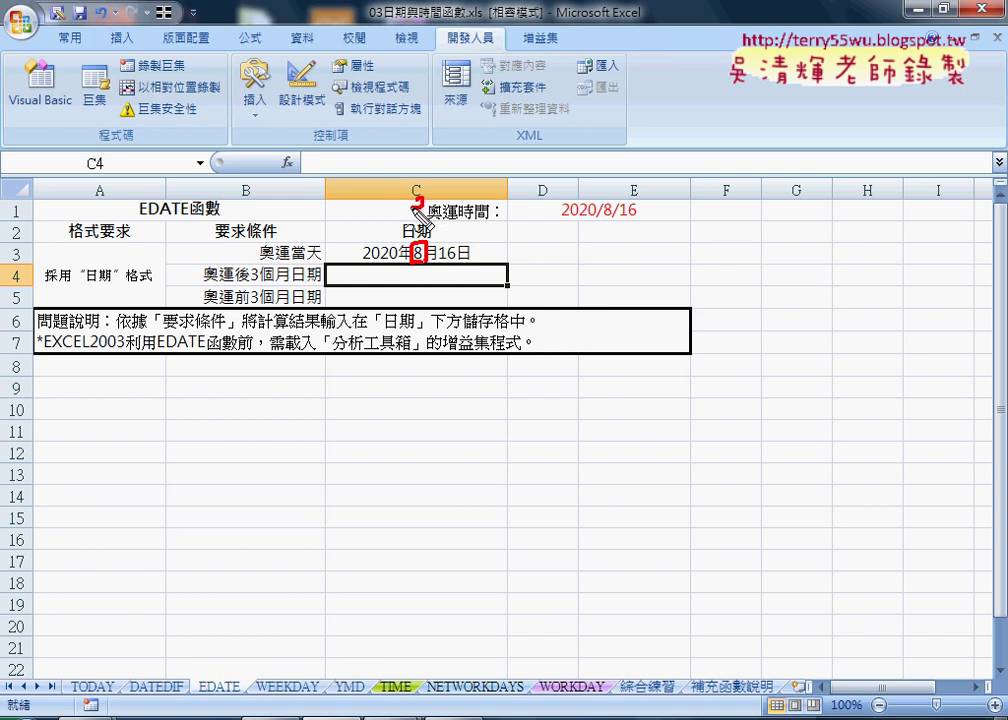
mouse_move(413, 199)
left_mouse_down()
mouse_move(411, 218)
mouse_move(413, 207)
left_mouse_up()
left_click_drag(399, 196, 399, 220)
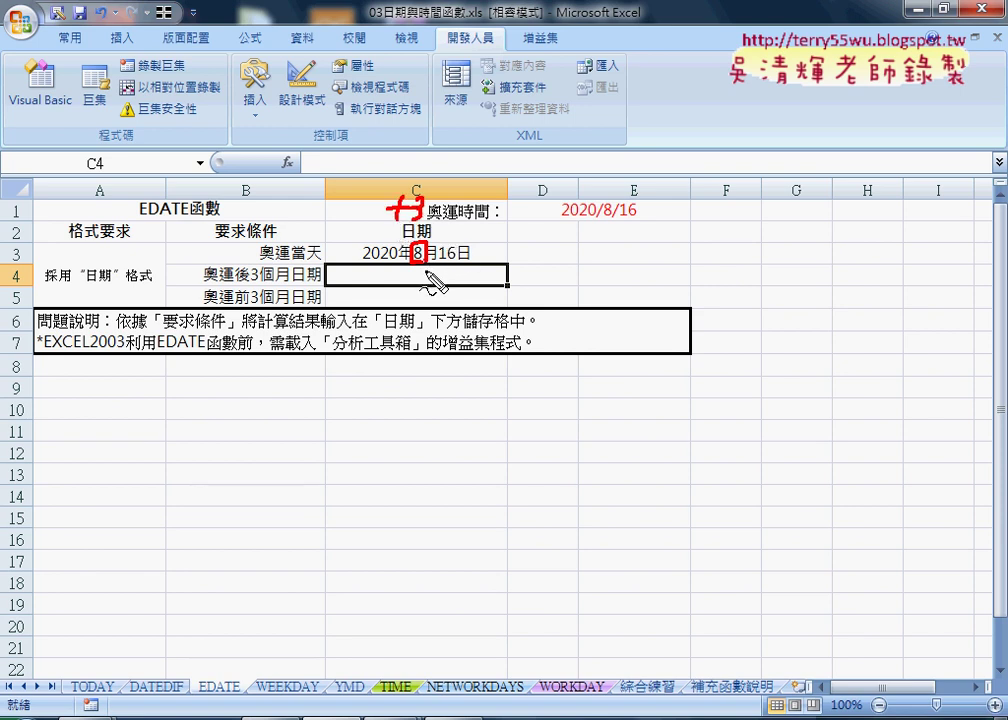
left_click_drag(364, 262, 470, 262)
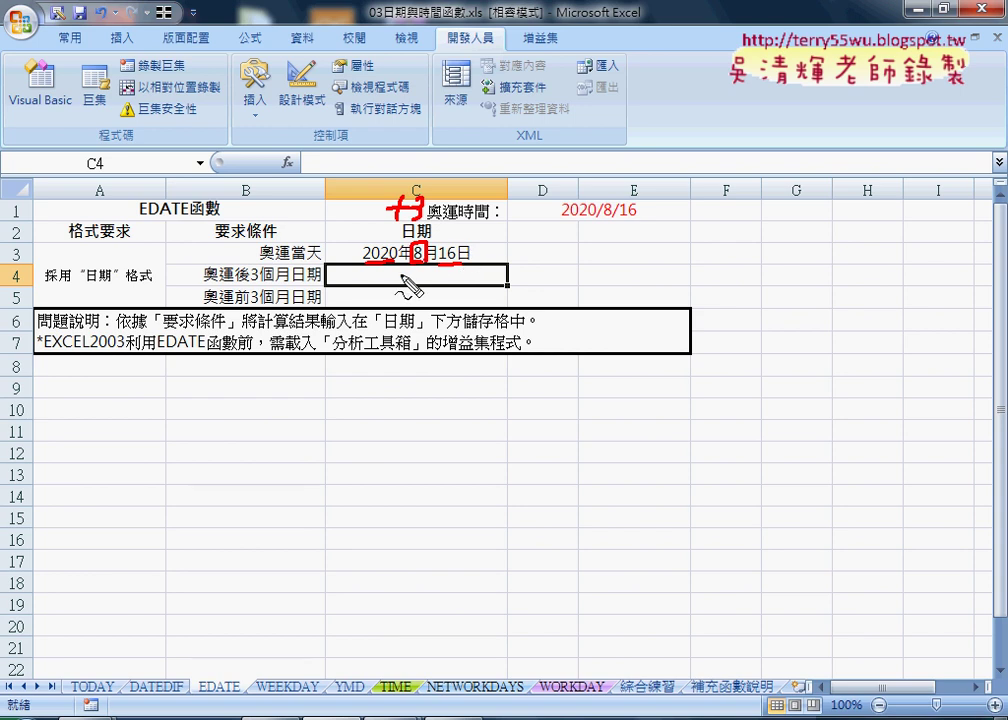
key("Escape")
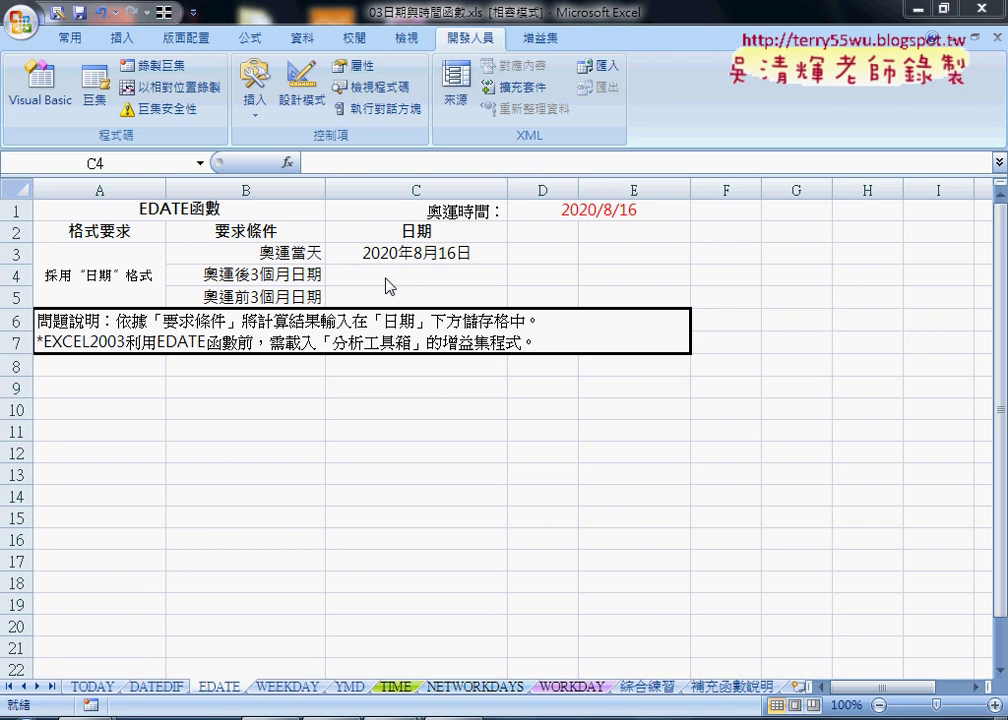
- Start a DATE function in C4 with YEAR(C3) as the Year argument
left_click(405, 280)
left_click(287, 164)
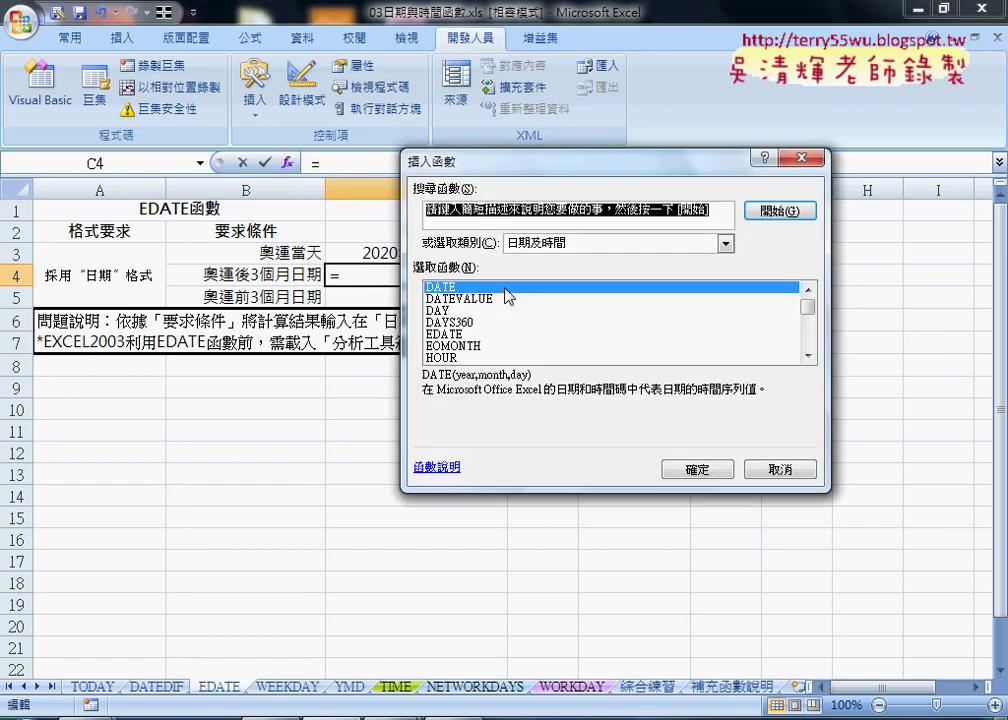
left_click(697, 468)
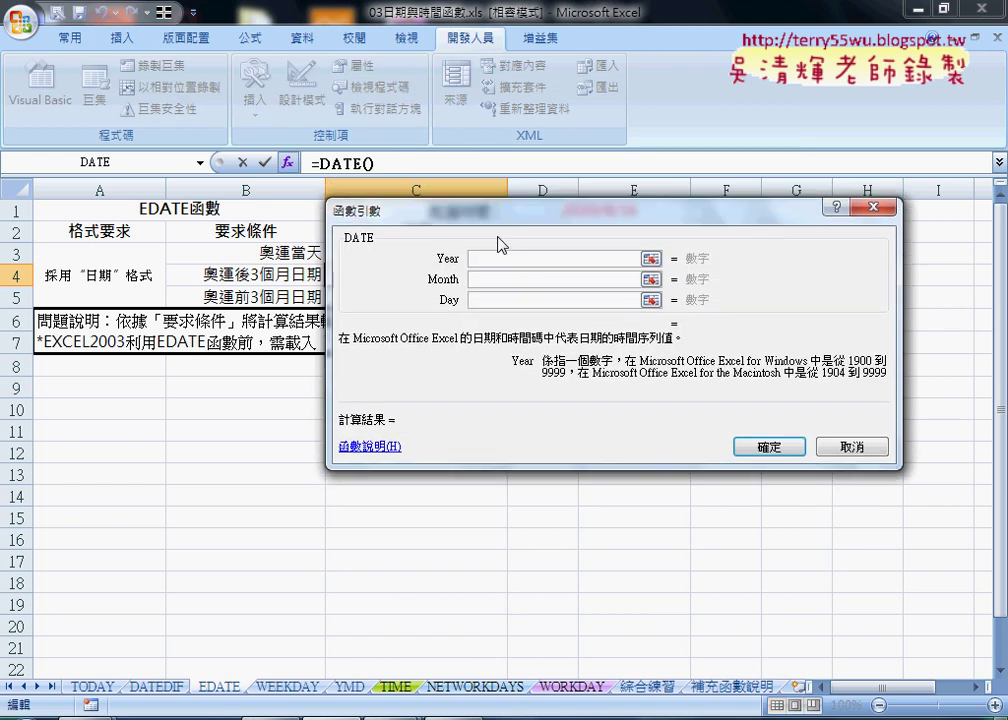
left_click_drag(510, 197, 470, 341)
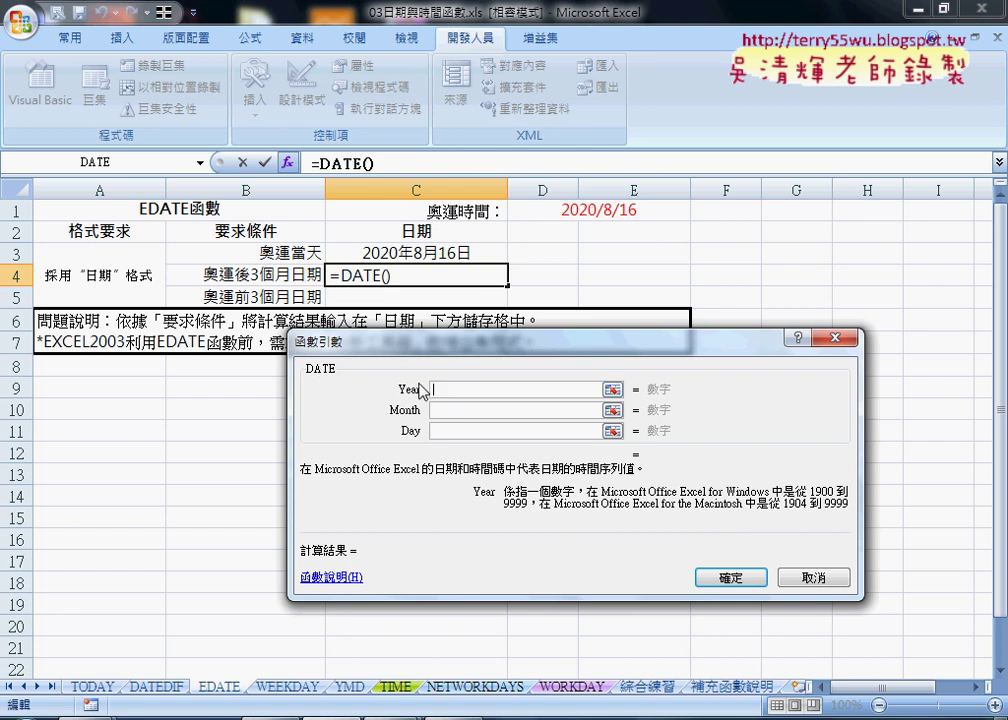
type("ye")
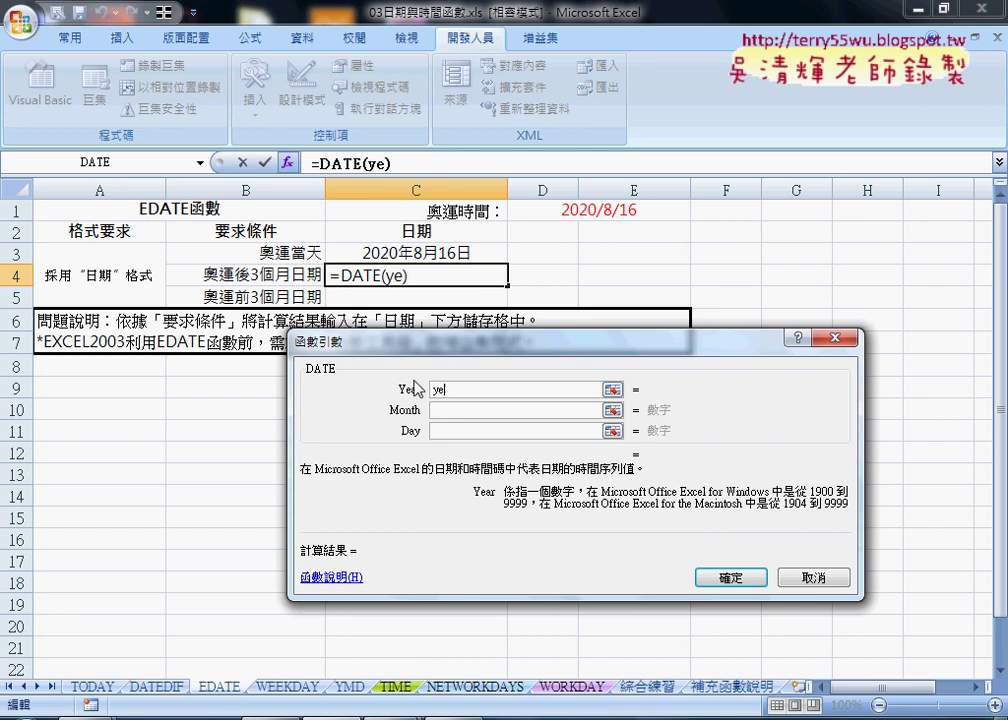
type("ar")
type("(")
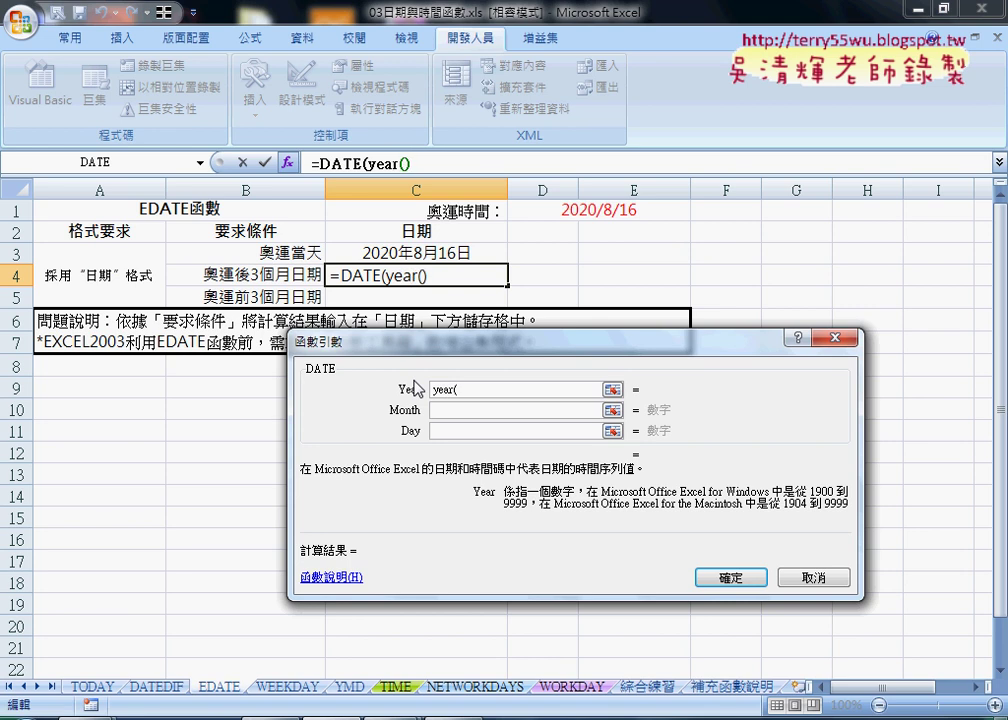
left_click(427, 253)
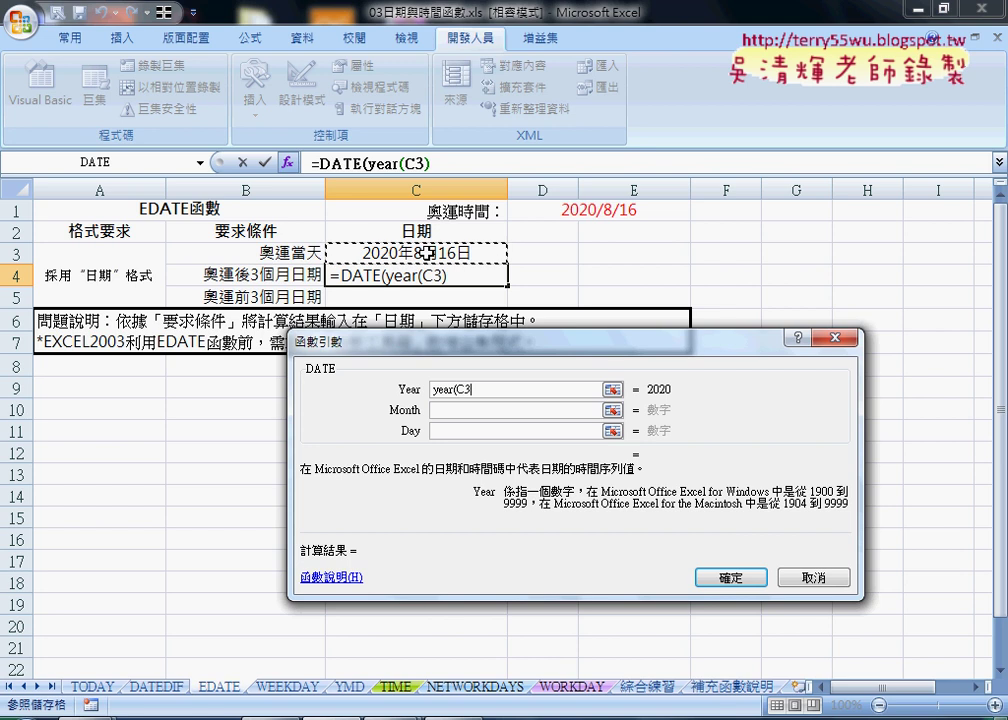
type(")")
- Set the Month argument to MONTH(C3)+3 and the Day argument to DAY(C3)
left_click(465, 410)
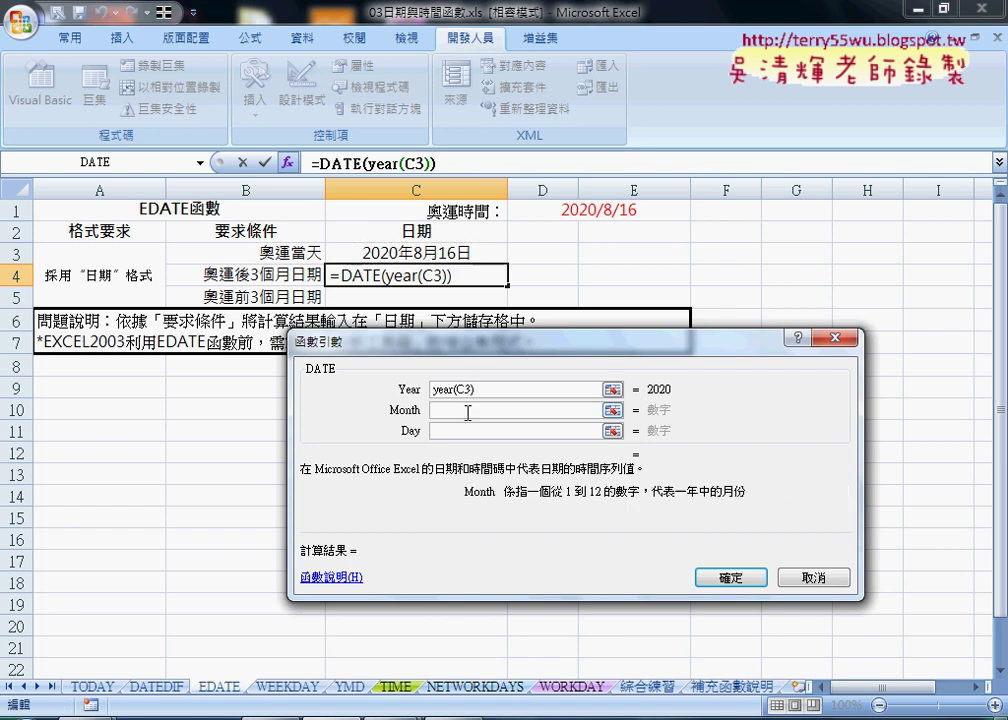
type("mont")
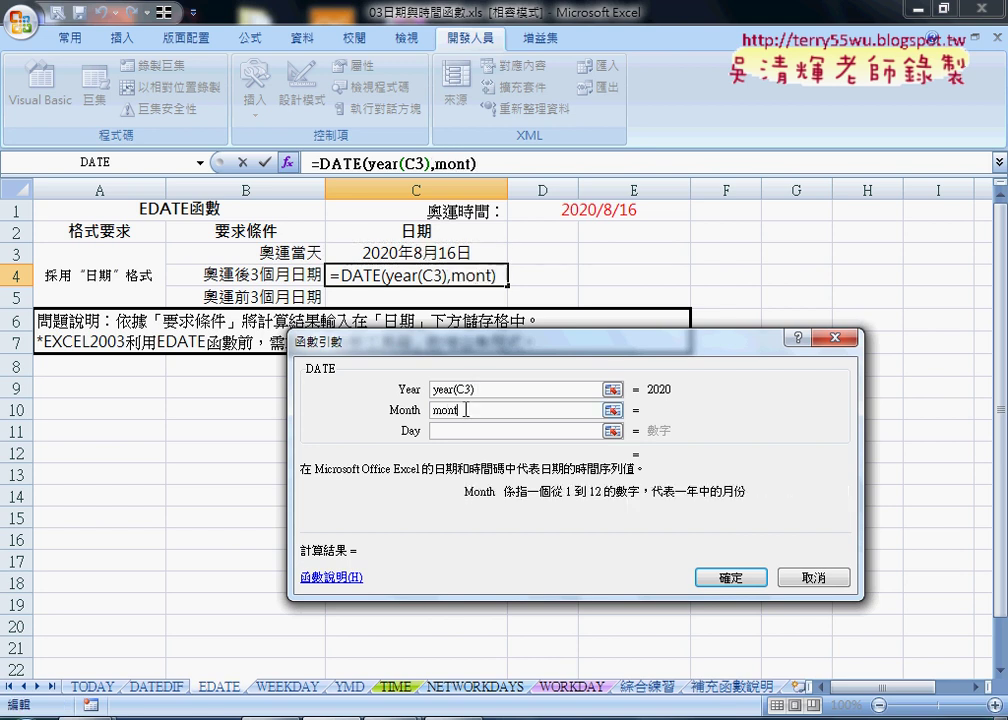
type("h(")
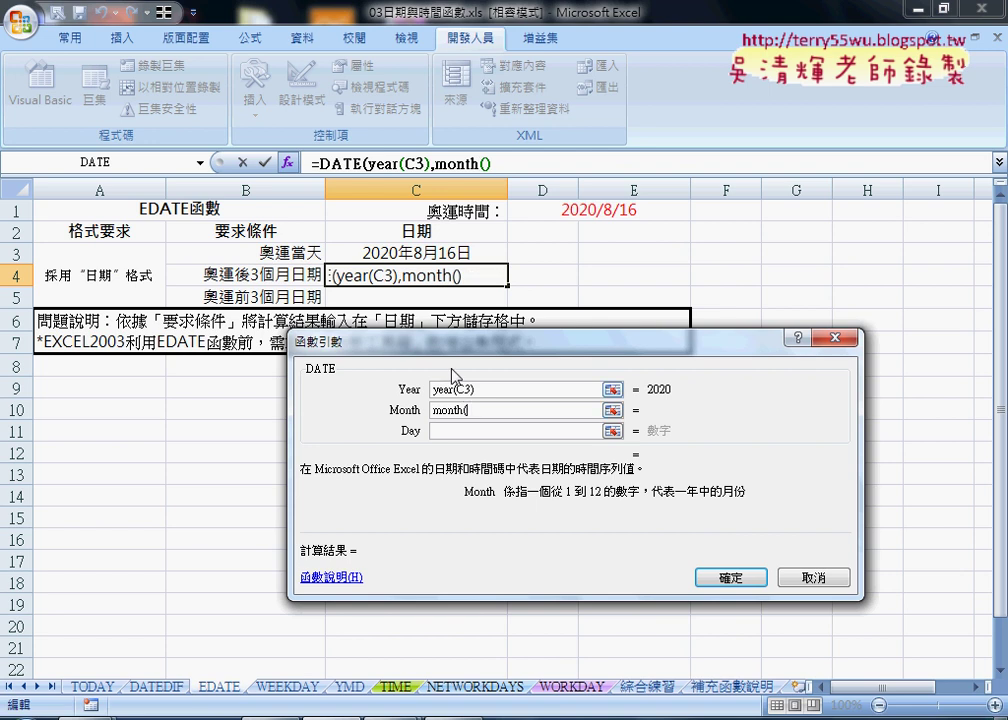
left_click(396, 253)
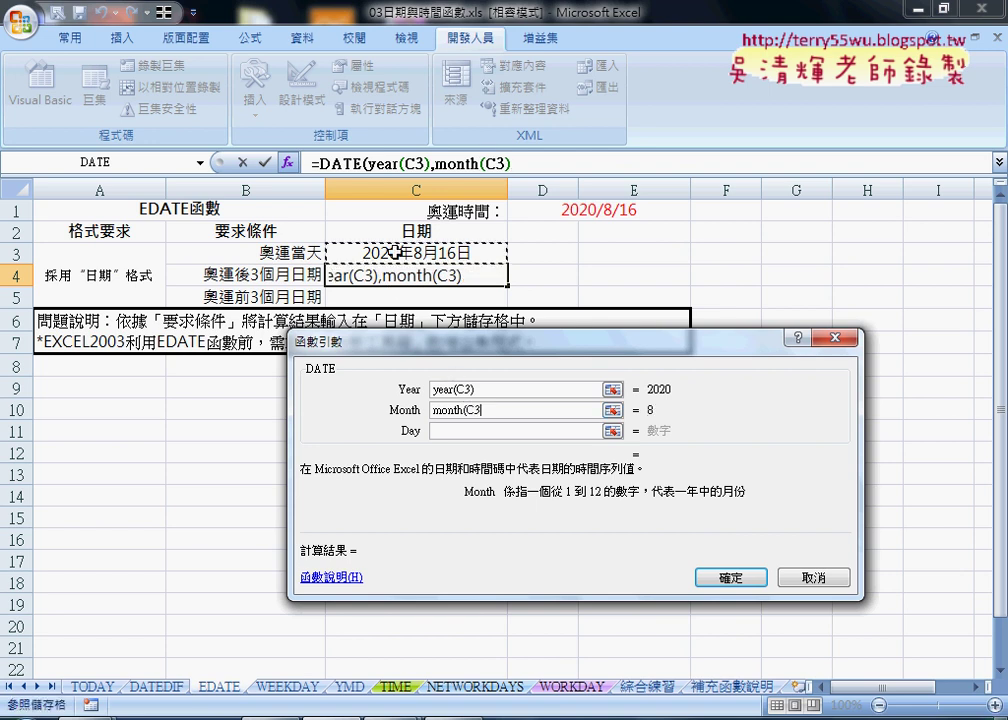
type(")")
left_click(447, 432)
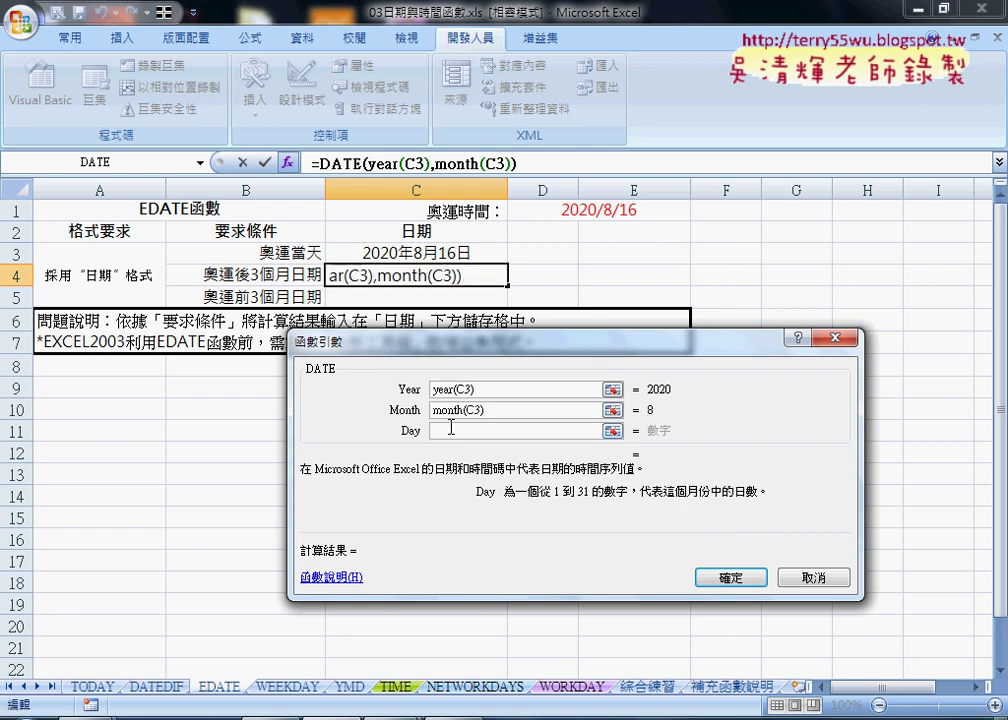
type("day")
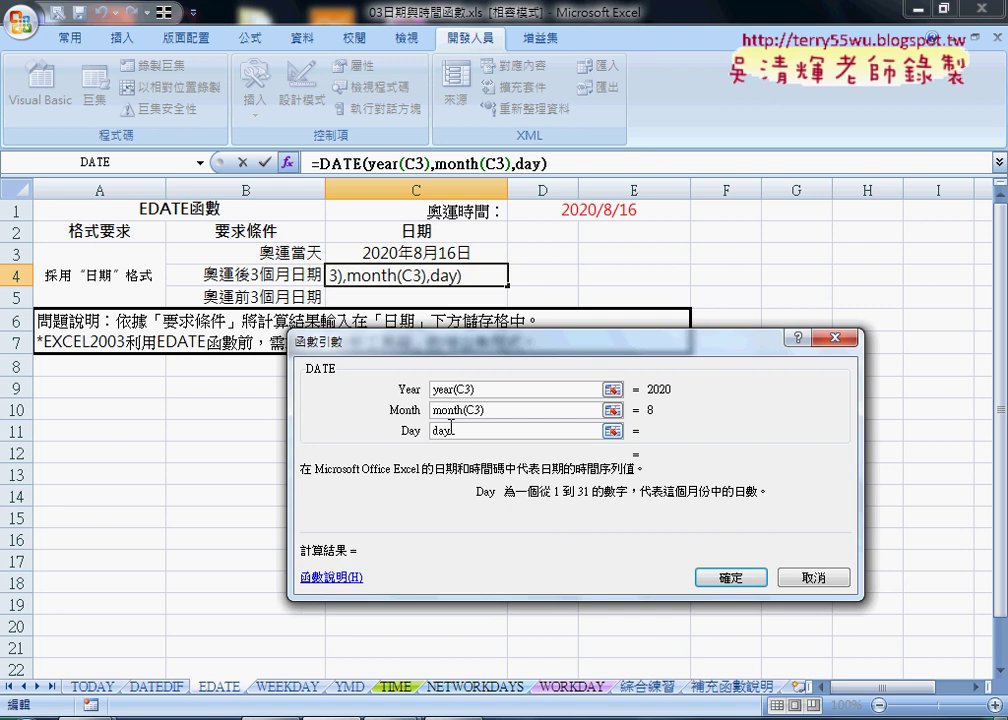
type("(")
left_click(424, 254)
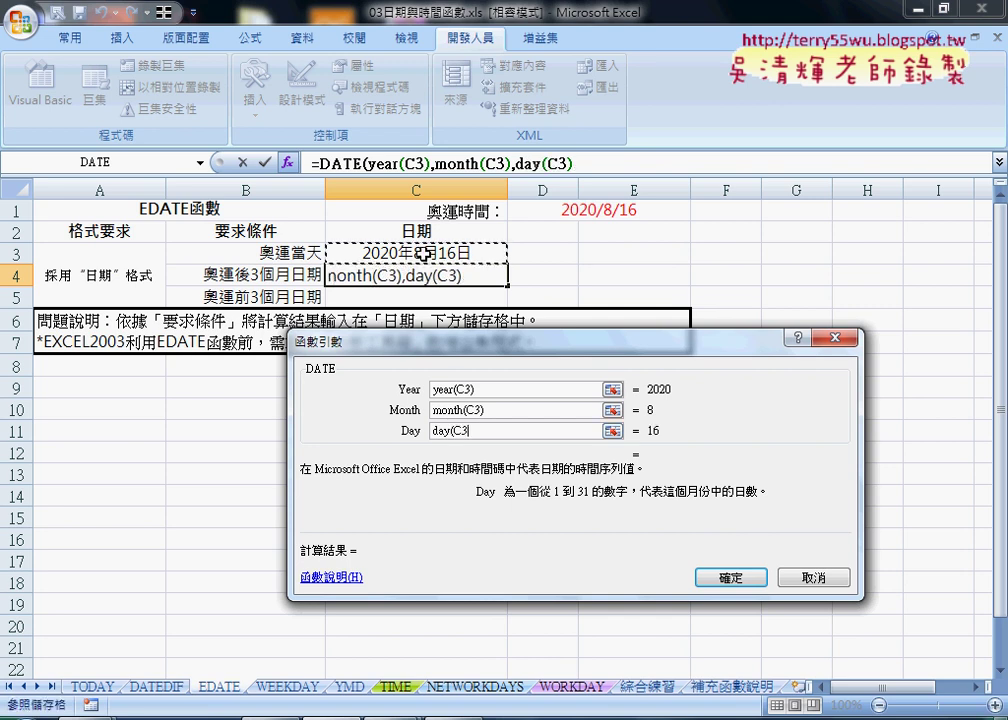
type(")")
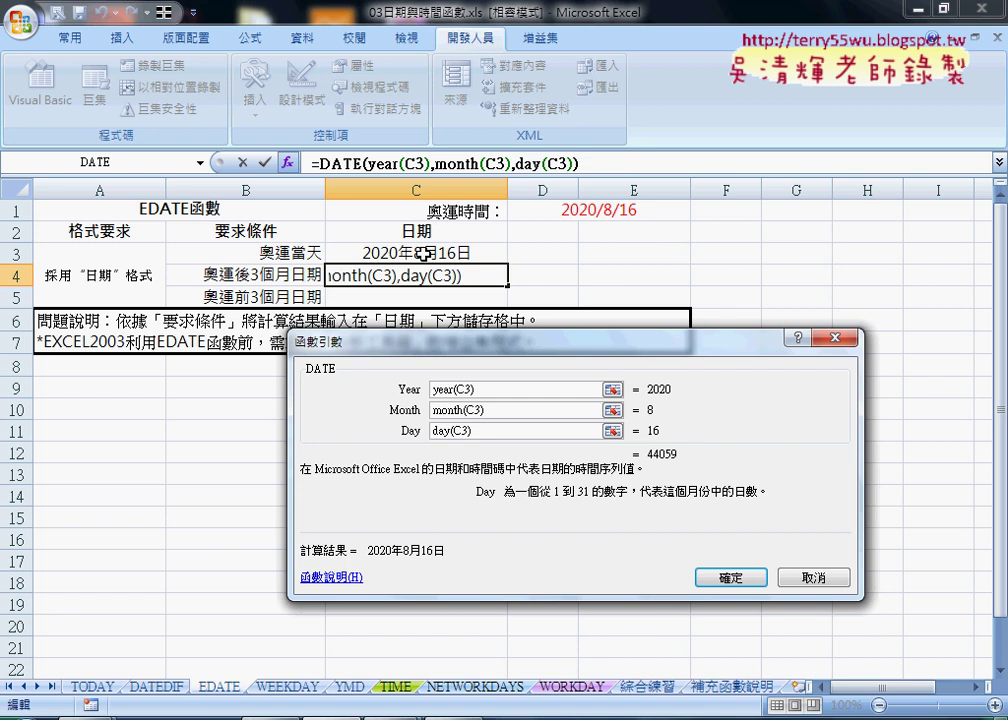
left_click_drag(496, 410, 416, 410)
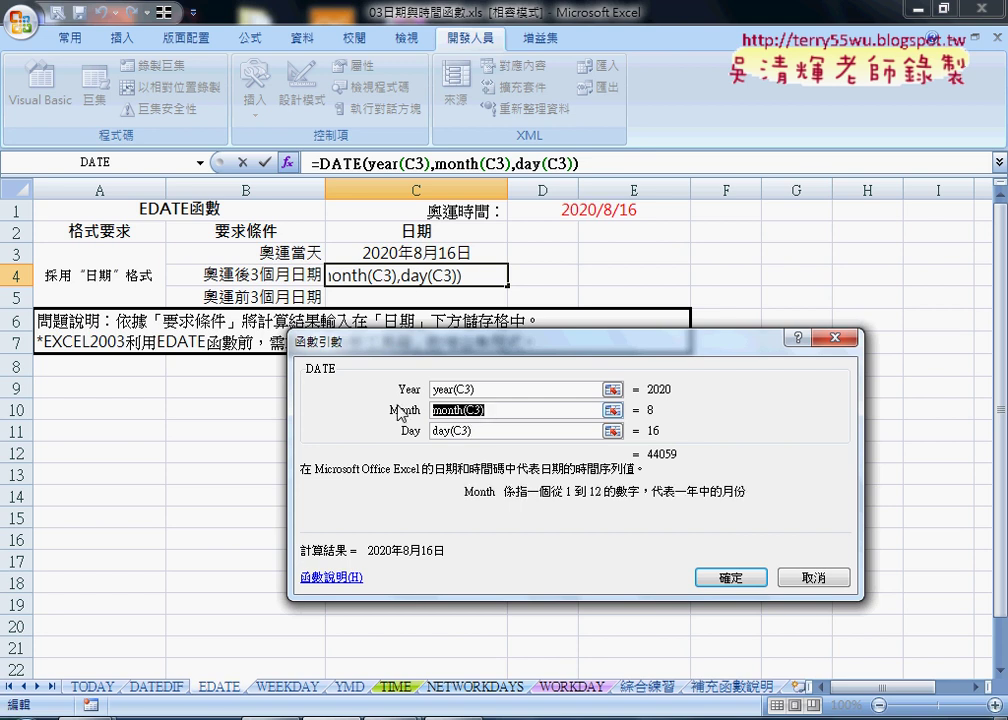
left_click(521, 410)
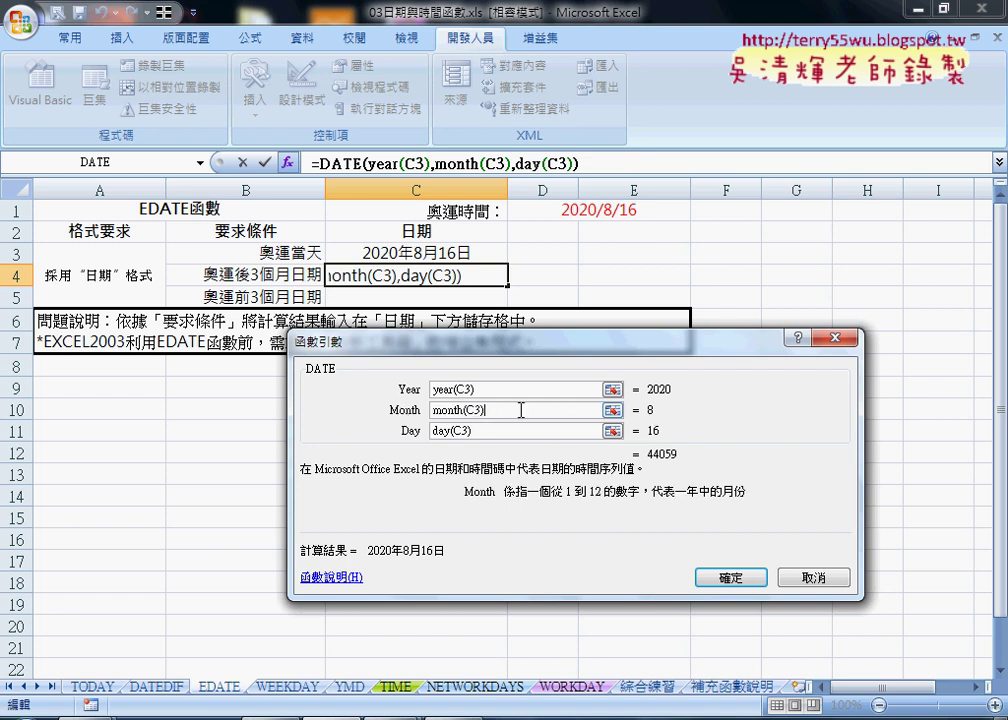
type("+3")
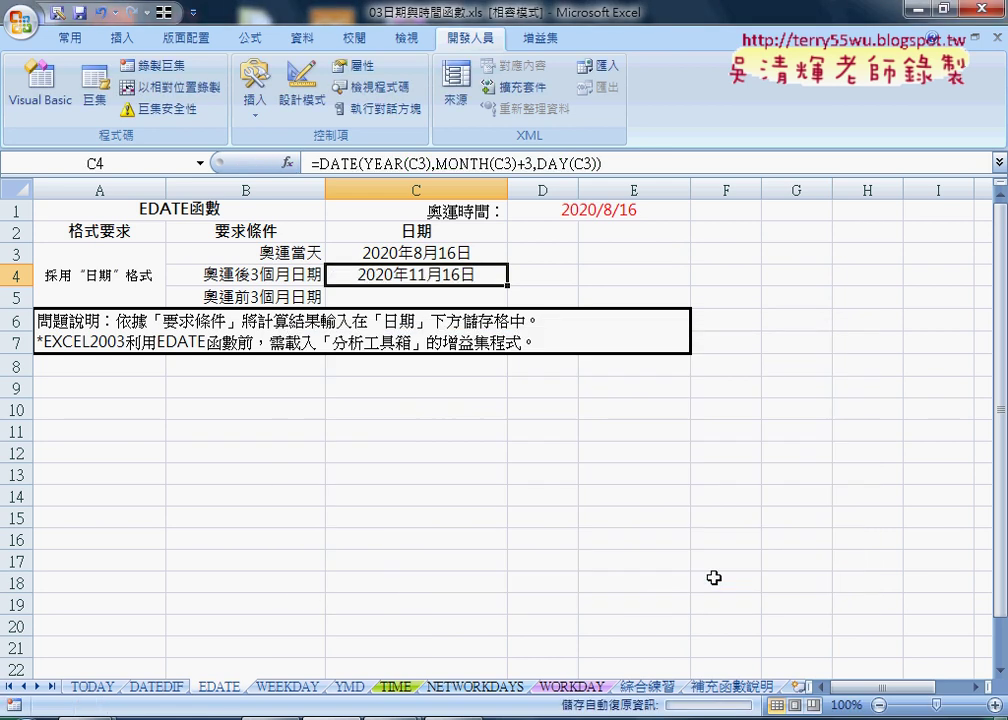
- Confirm =DATE(YEAR(C3),MONTH(C3)+3,DAY(C3)) so C4 shows 2020年11月16日
left_click(731, 578)
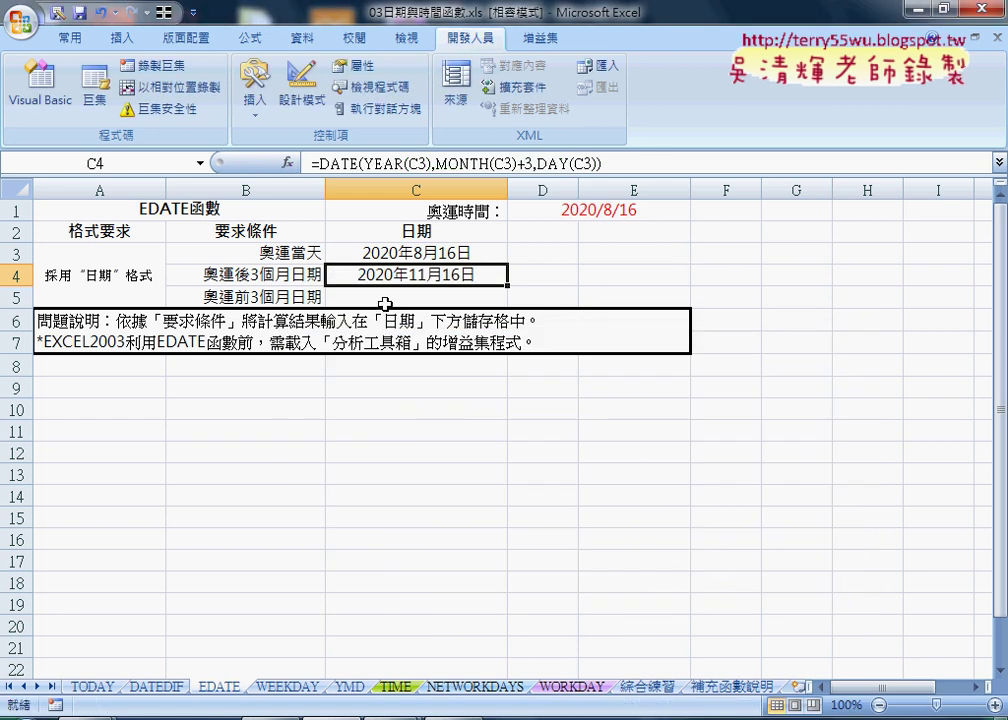
- Copy C4's formula into C5 and change +3 to -3, giving 2020年5月16日
left_click(598, 163)
left_click_drag(598, 163, 313, 163)
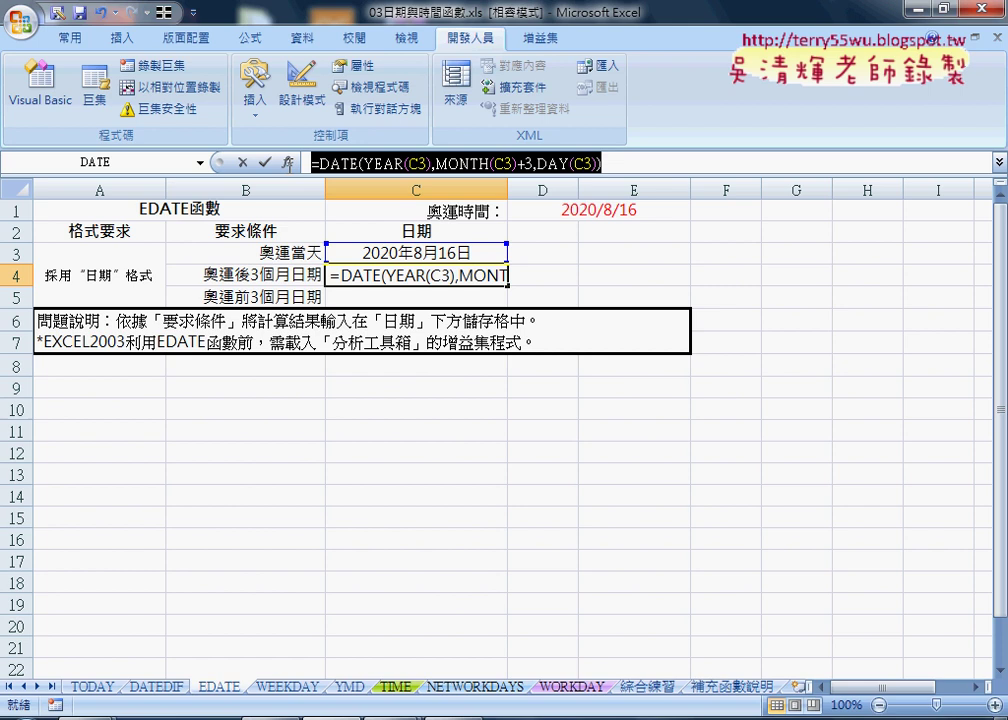
right_click(369, 166)
left_click(403, 201)
left_click(242, 162)
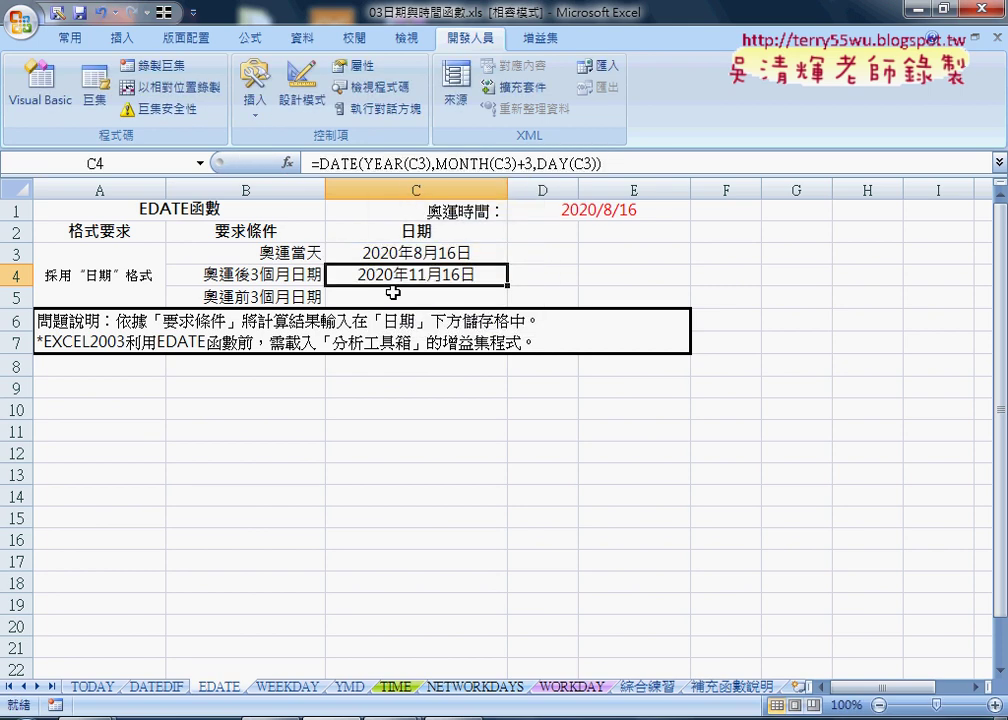
left_click(394, 294)
right_click(400, 163)
left_click(430, 224)
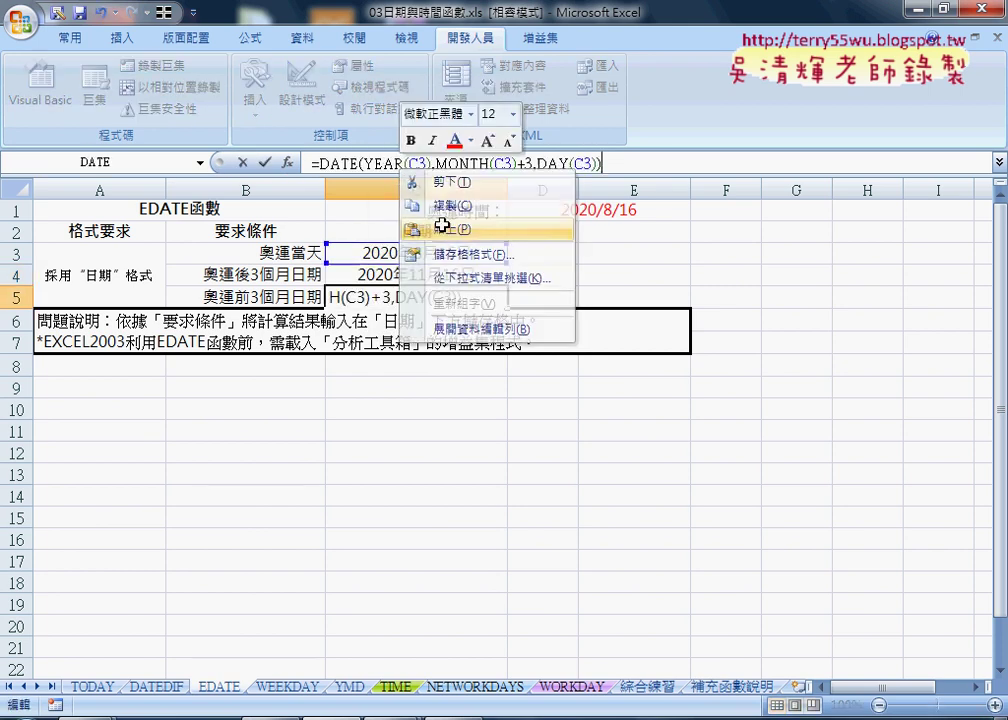
left_click_drag(527, 165, 519, 164)
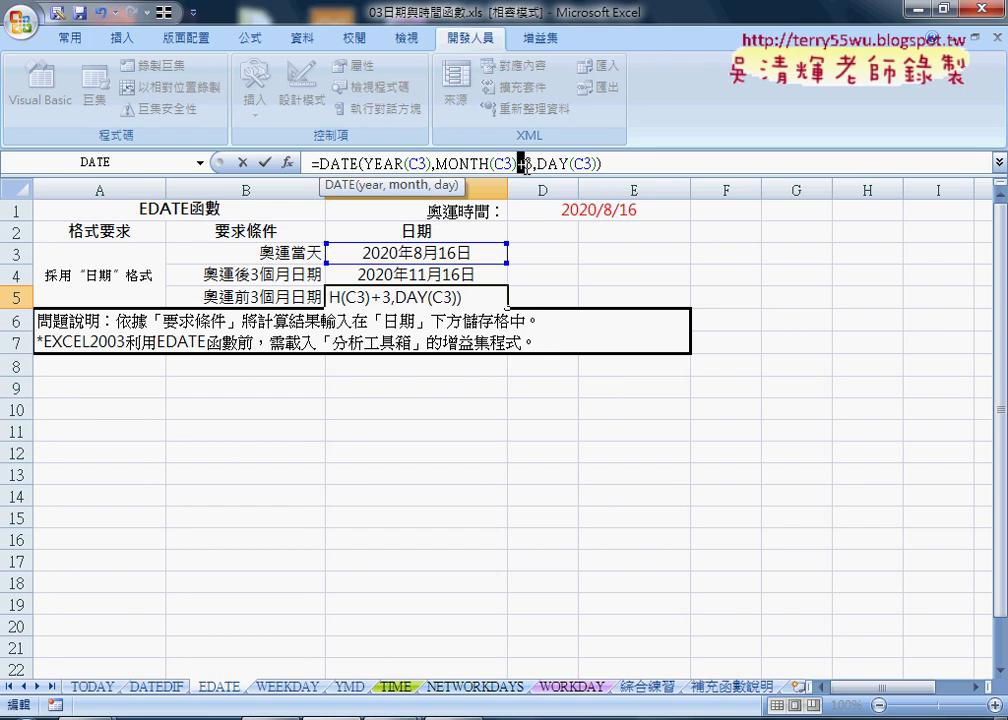
type("-")
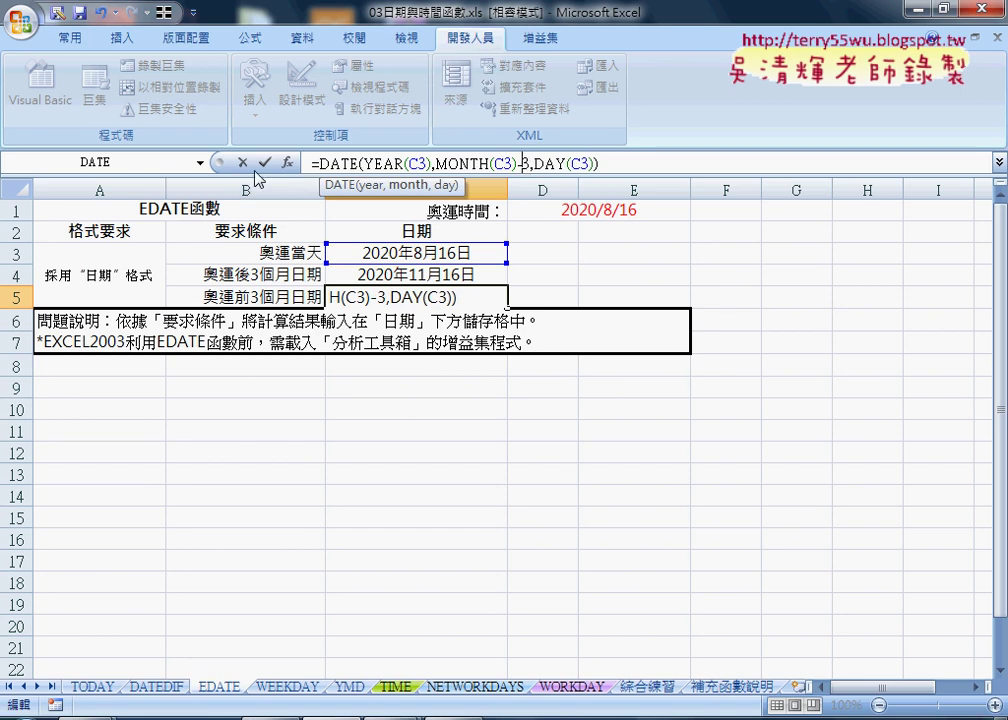
left_click(264, 162)
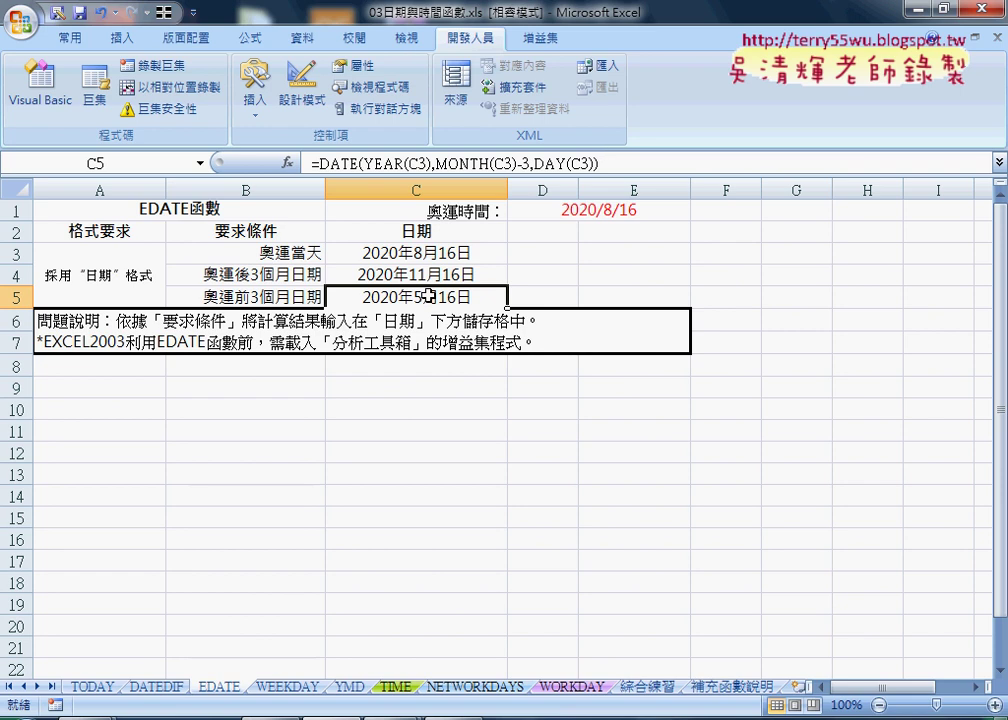
- Insert =EDATE(C3,3) into D4, which displays the serial number 44151
left_click(557, 272)
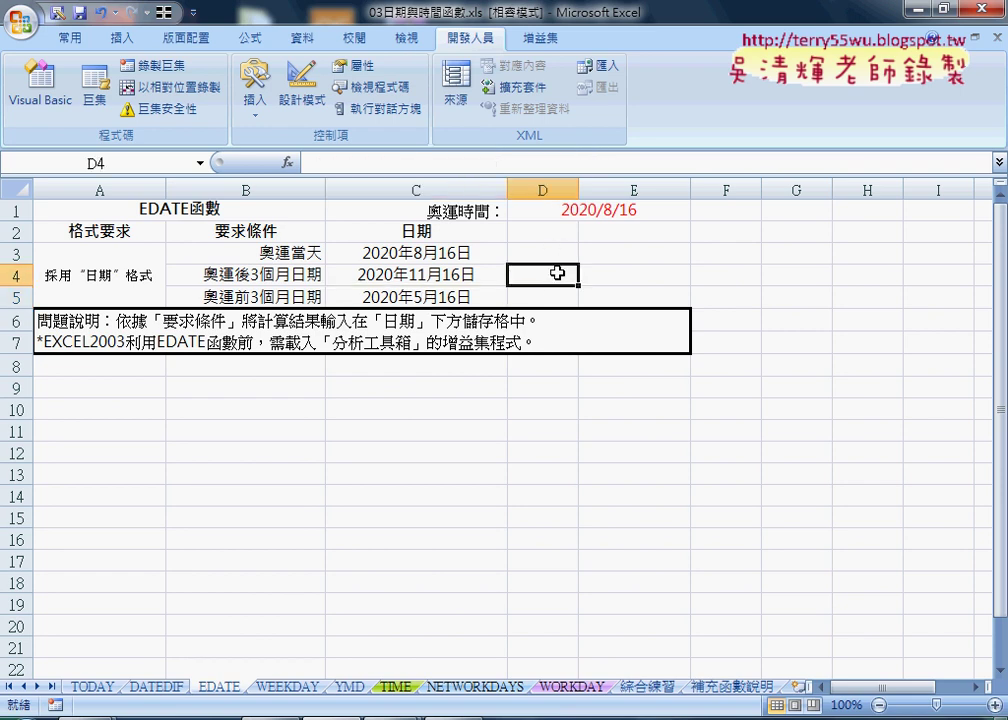
left_click(287, 162)
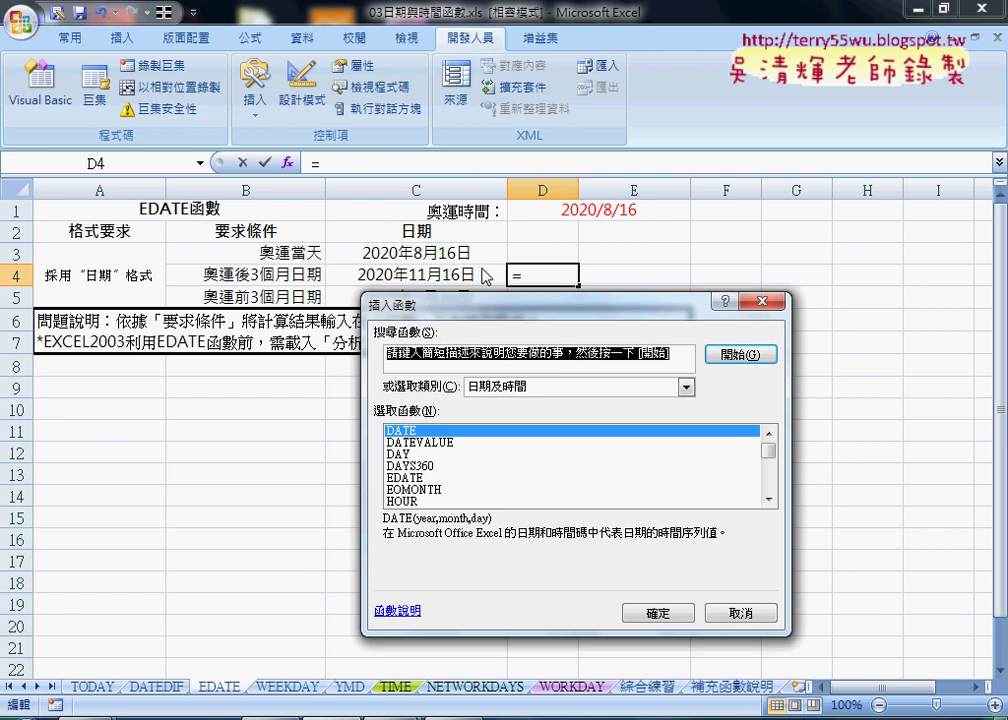
left_click_drag(517, 315, 671, 278)
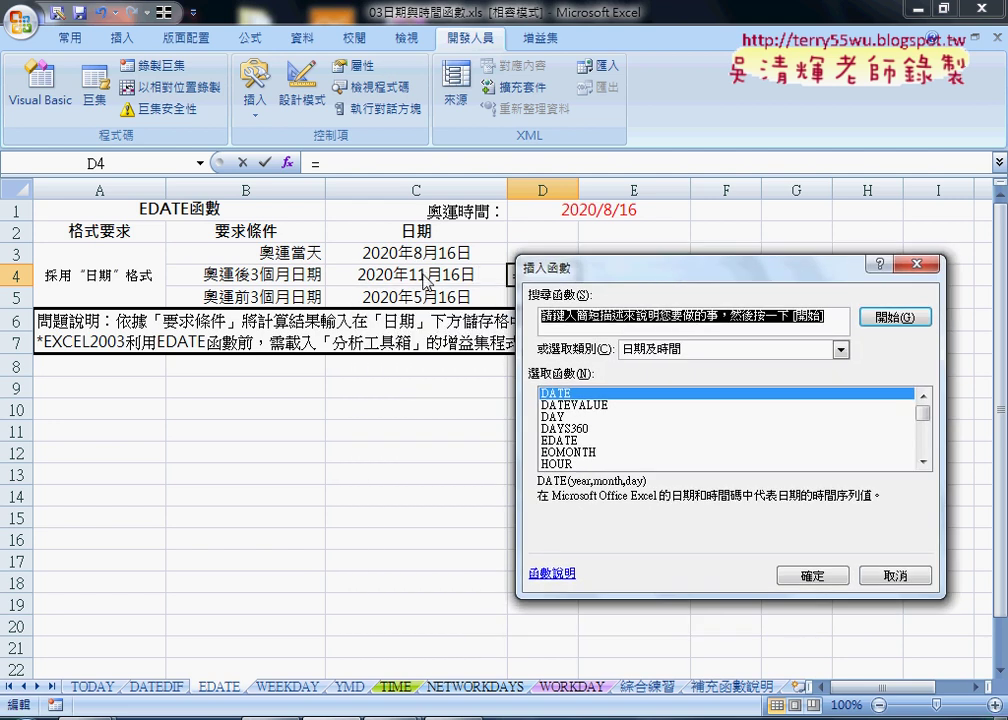
left_click_drag(566, 279, 553, 158)
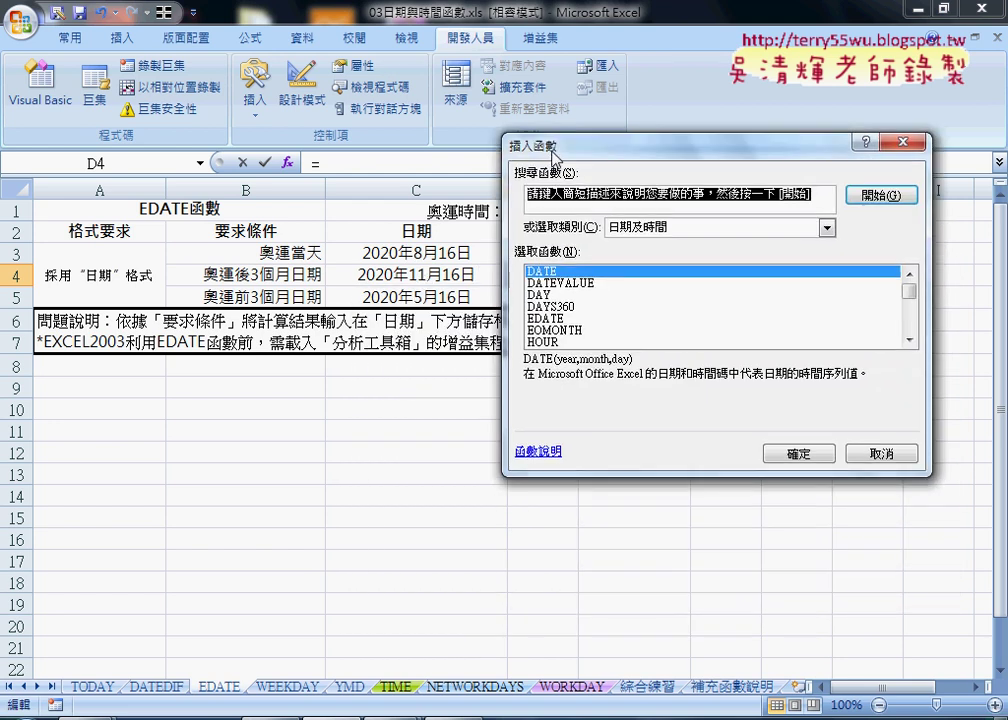
left_click(559, 319)
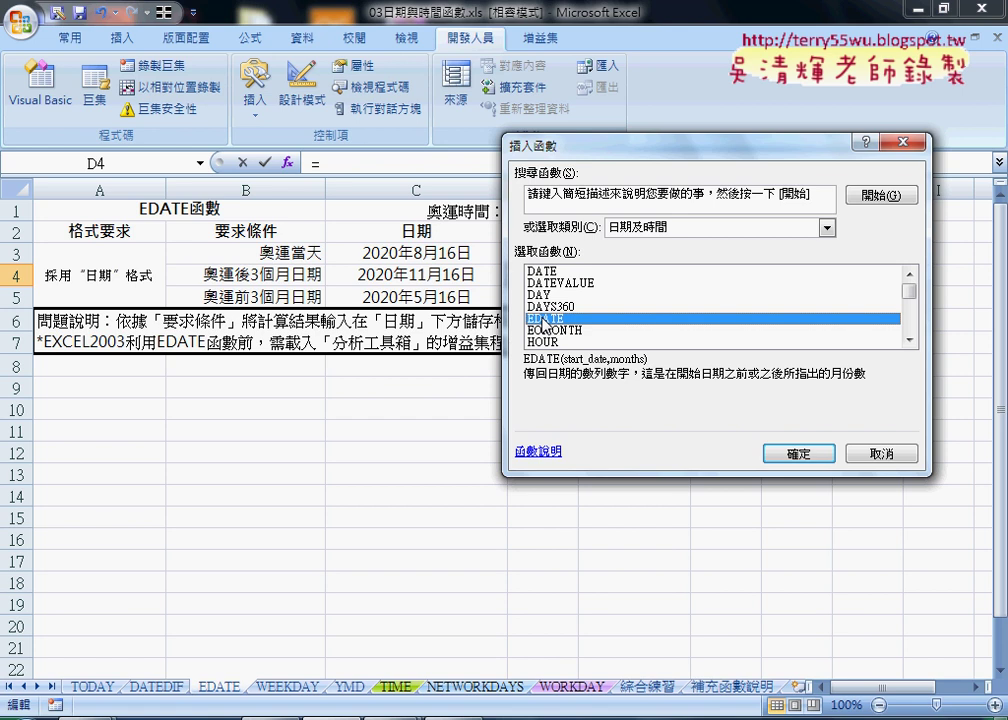
left_click(795, 454)
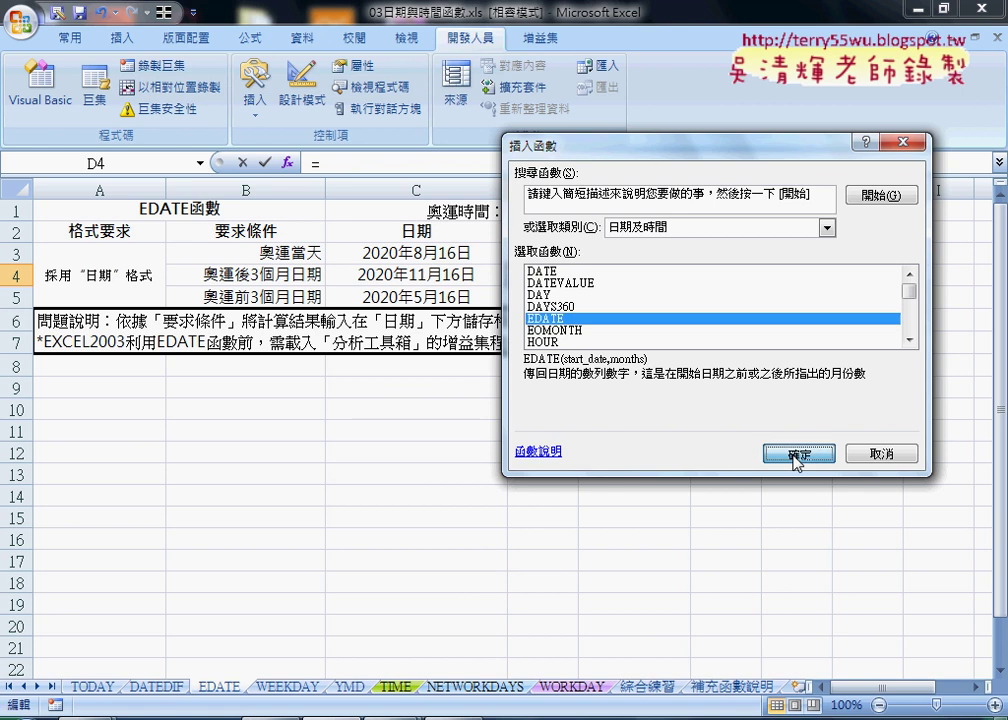
left_click_drag(664, 197, 647, 337)
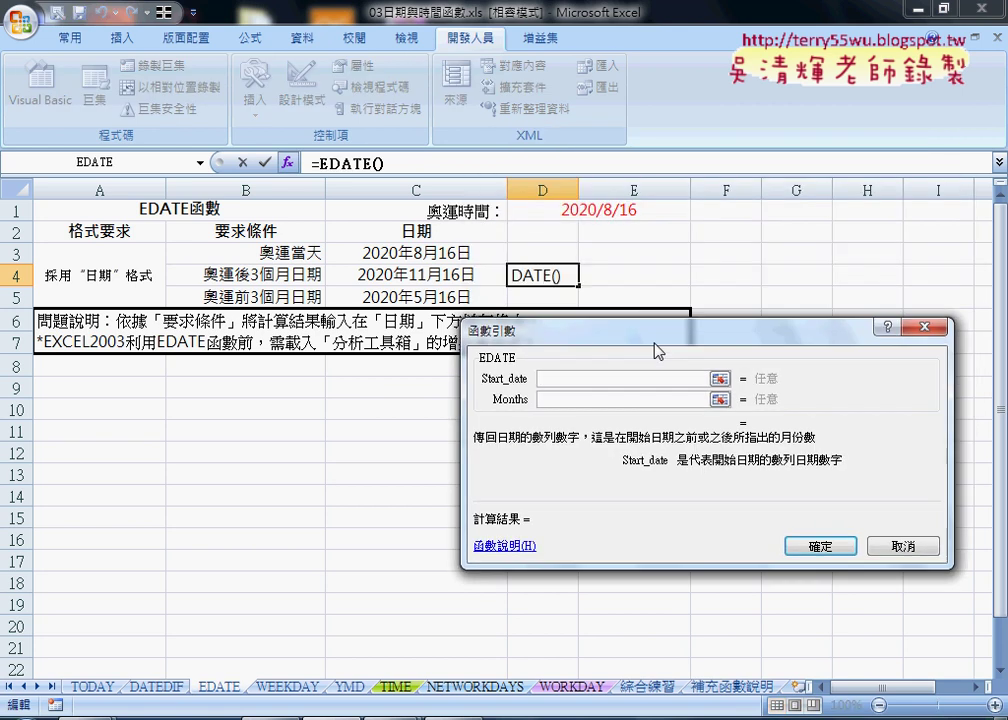
left_click(448, 254)
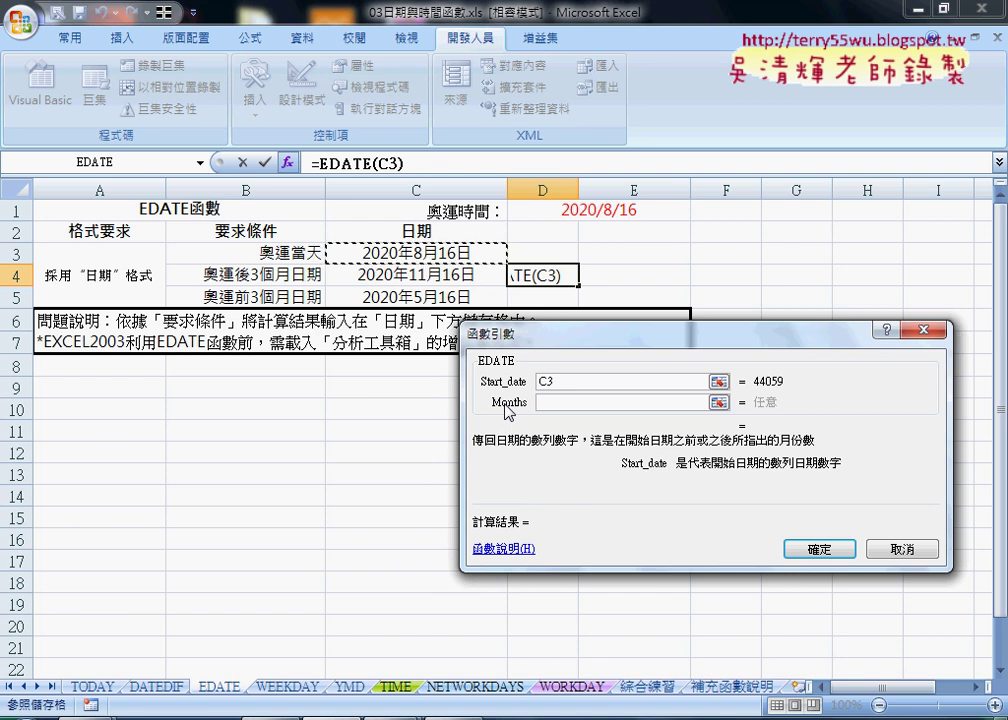
left_click(570, 402)
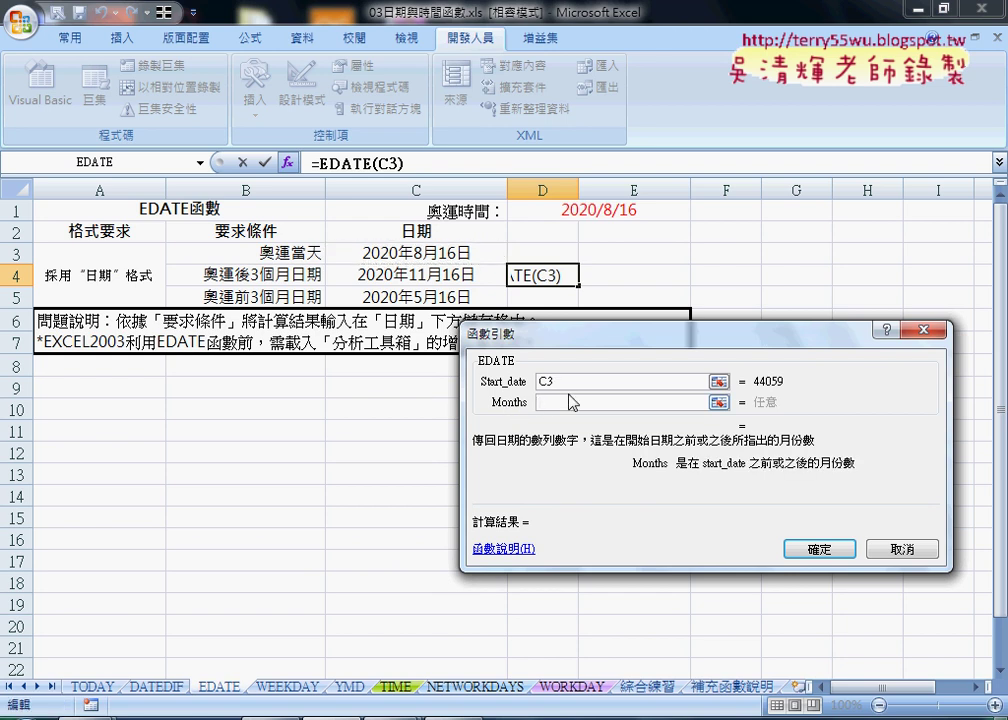
type("3")
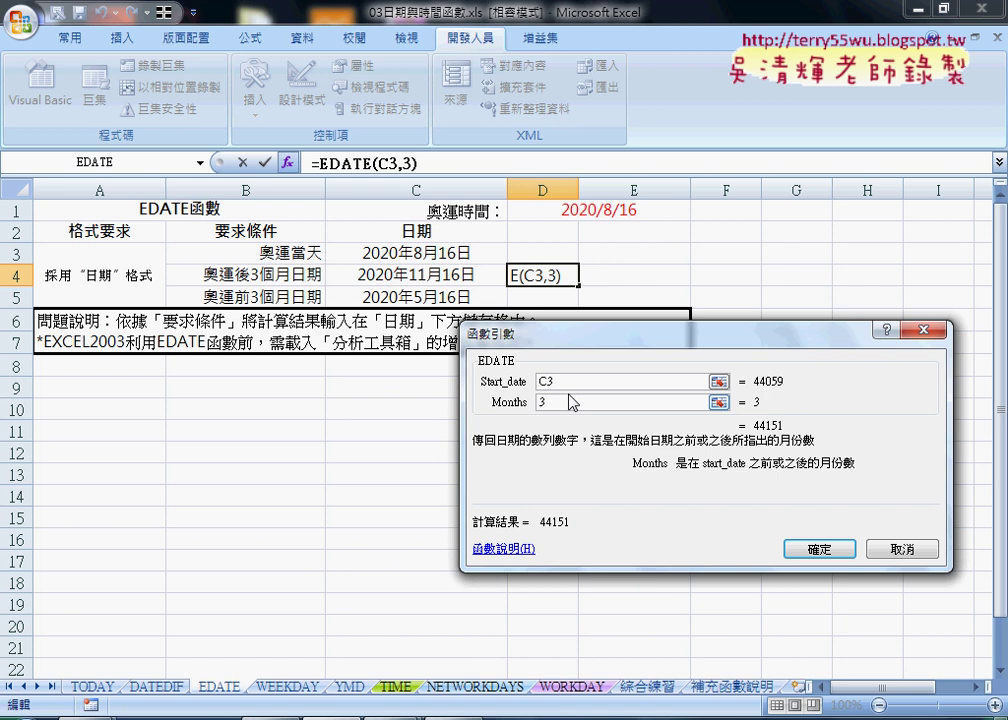
left_click(815, 551)
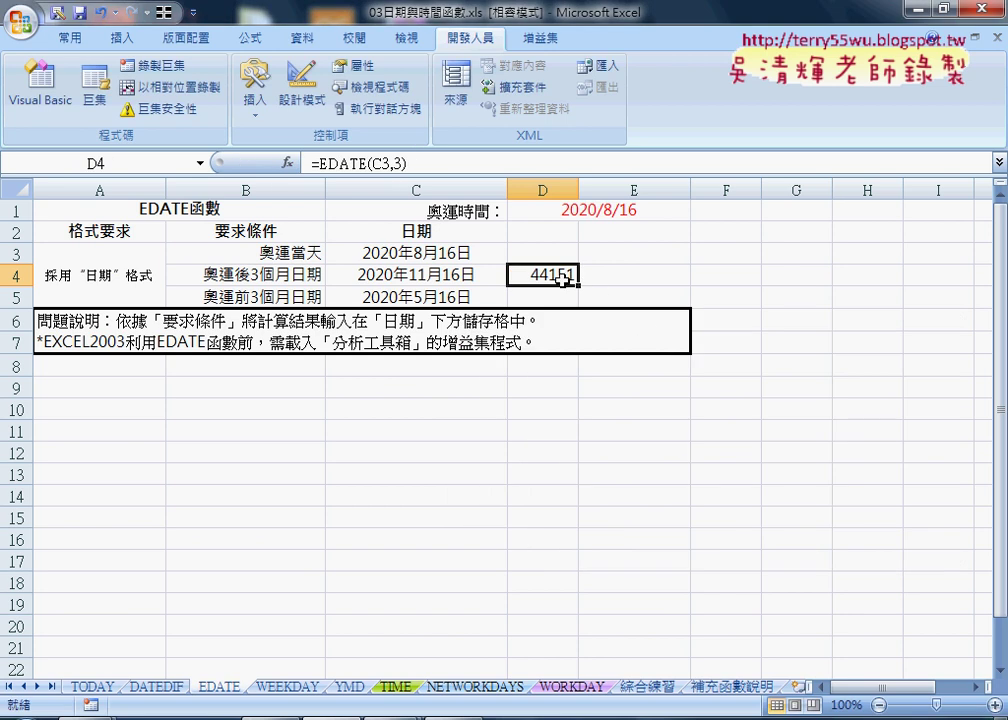
- Apply the Date number format to D4 so it reads 2020/11/16
right_click(563, 281)
left_click(681, 539)
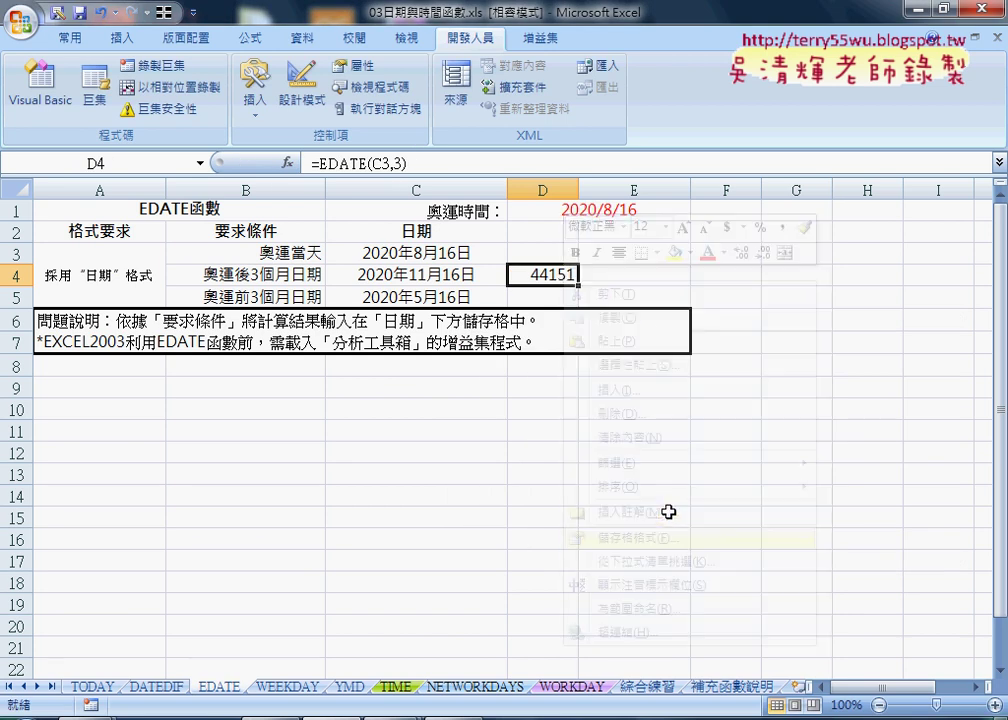
left_click(443, 419)
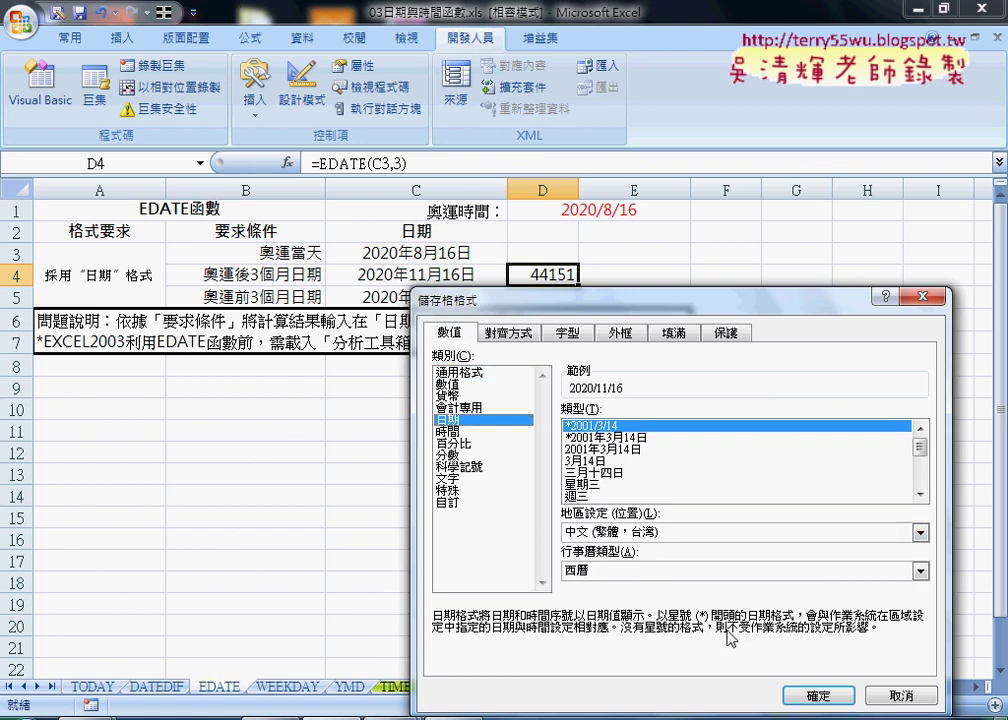
left_click(815, 693)
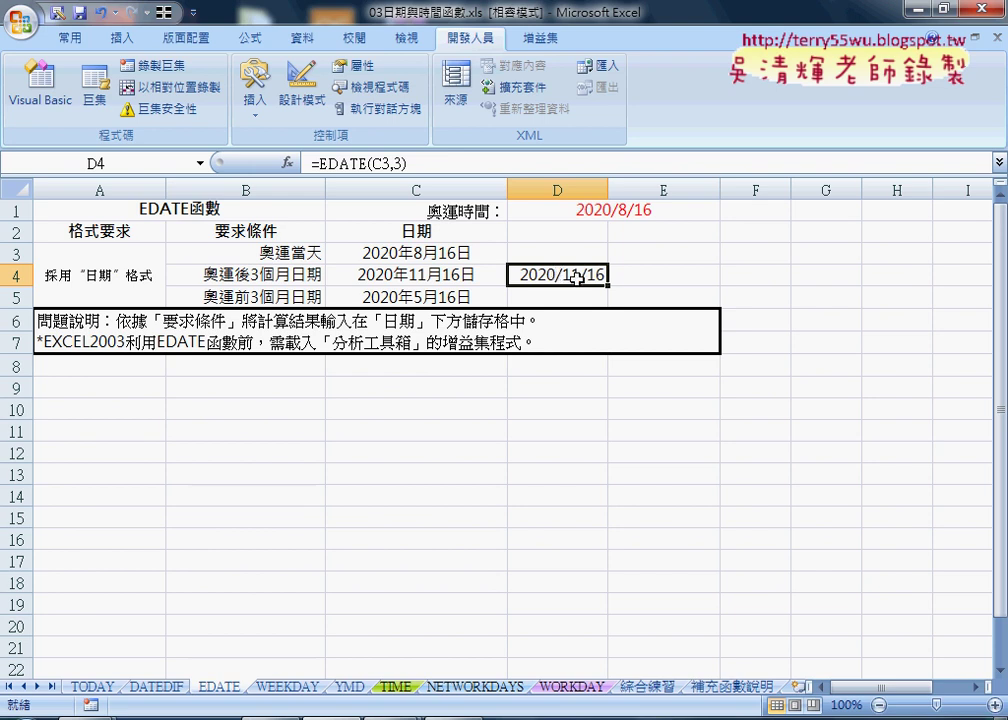
- Copy D4's EDATE formula into D5 and change it to =EDATE(C3,-3)
left_click_drag(424, 167, 312, 163)
right_click(337, 172)
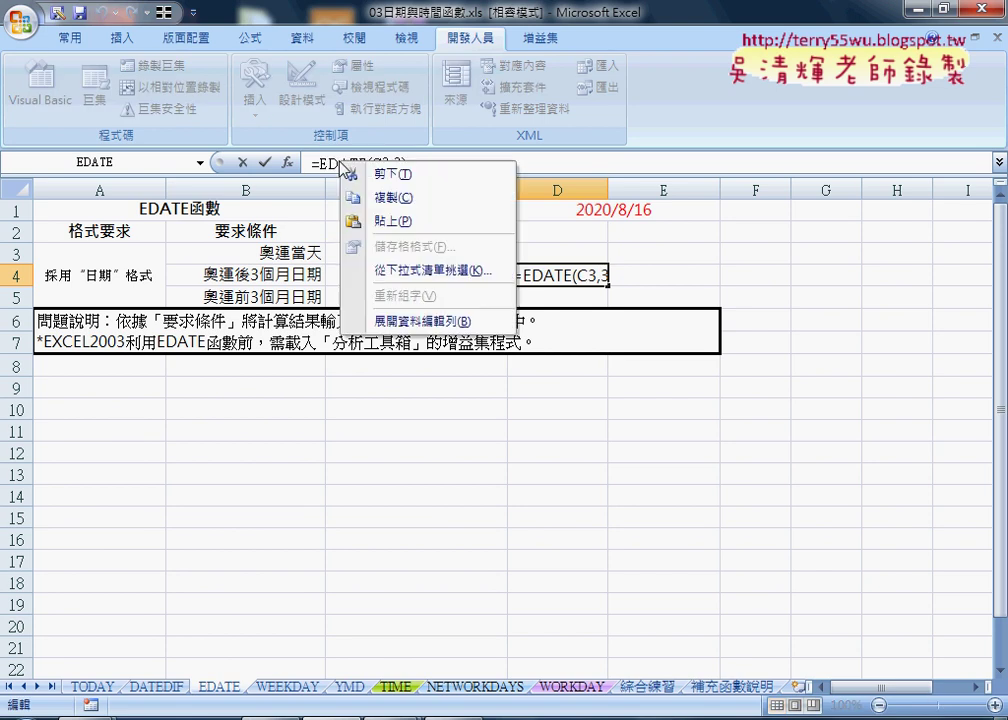
left_click(352, 191)
left_click(243, 163)
left_click(557, 297)
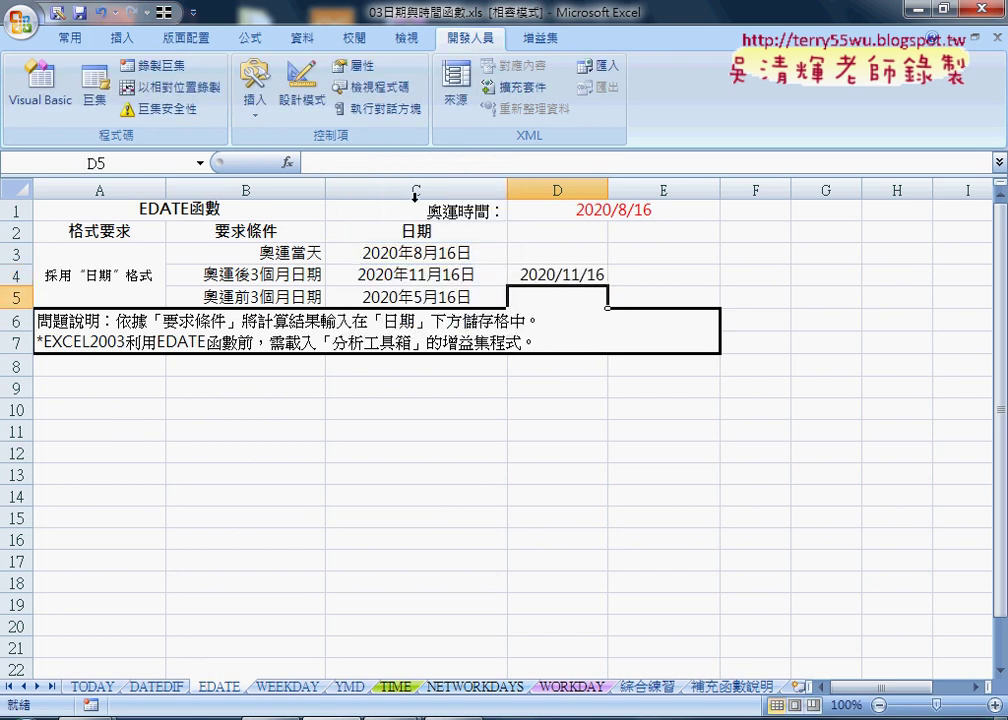
left_click(352, 163)
right_click(356, 166)
left_click(405, 227)
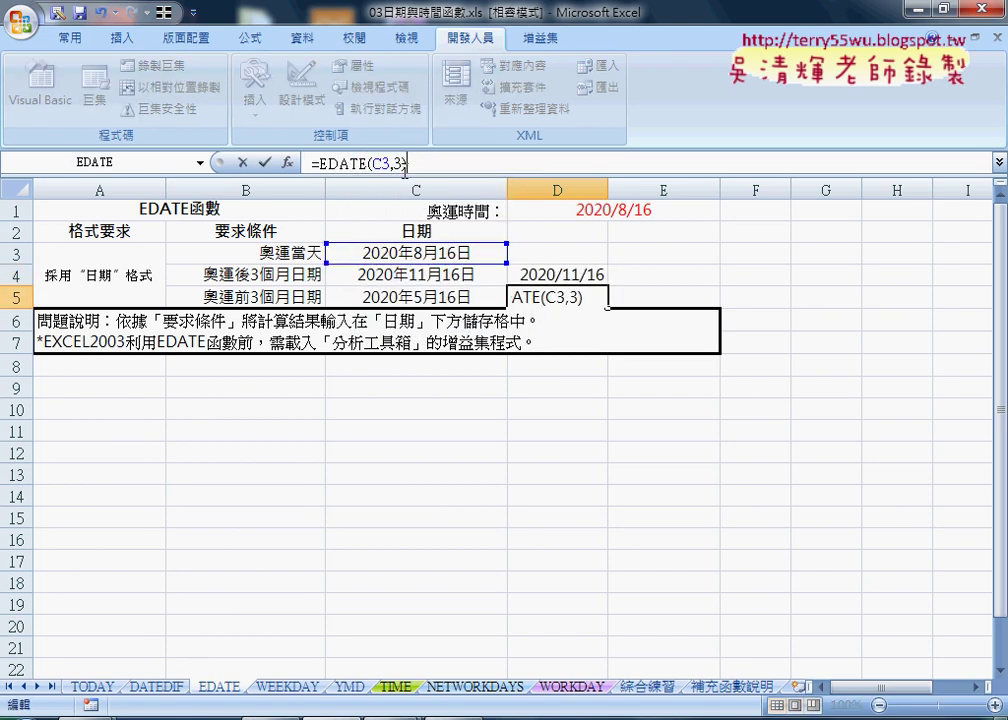
left_click(394, 163)
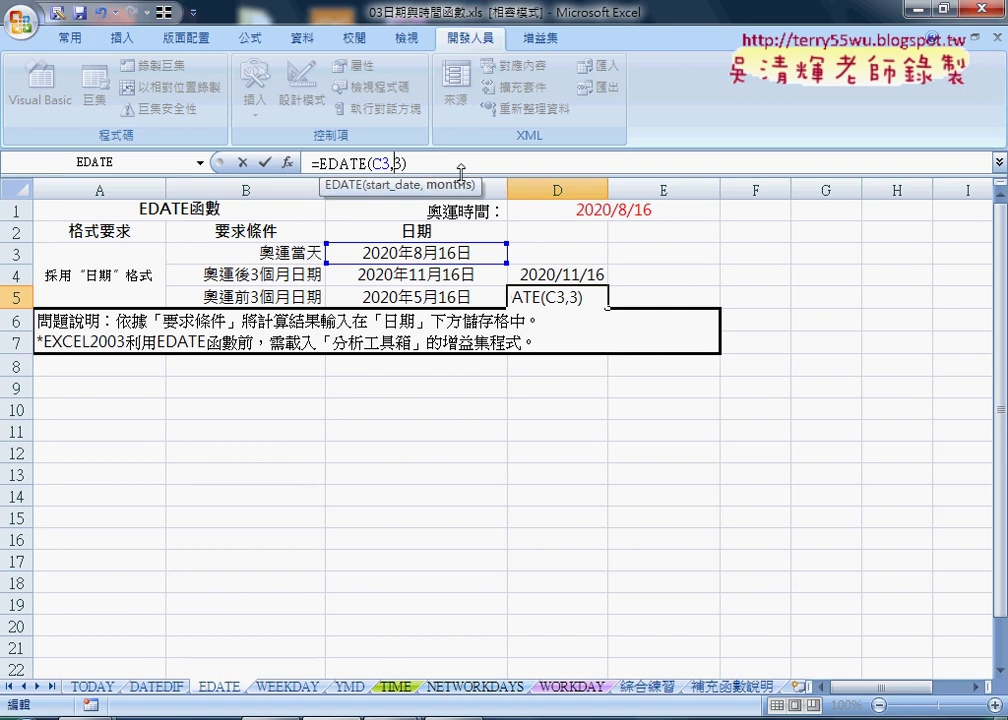
type("-")
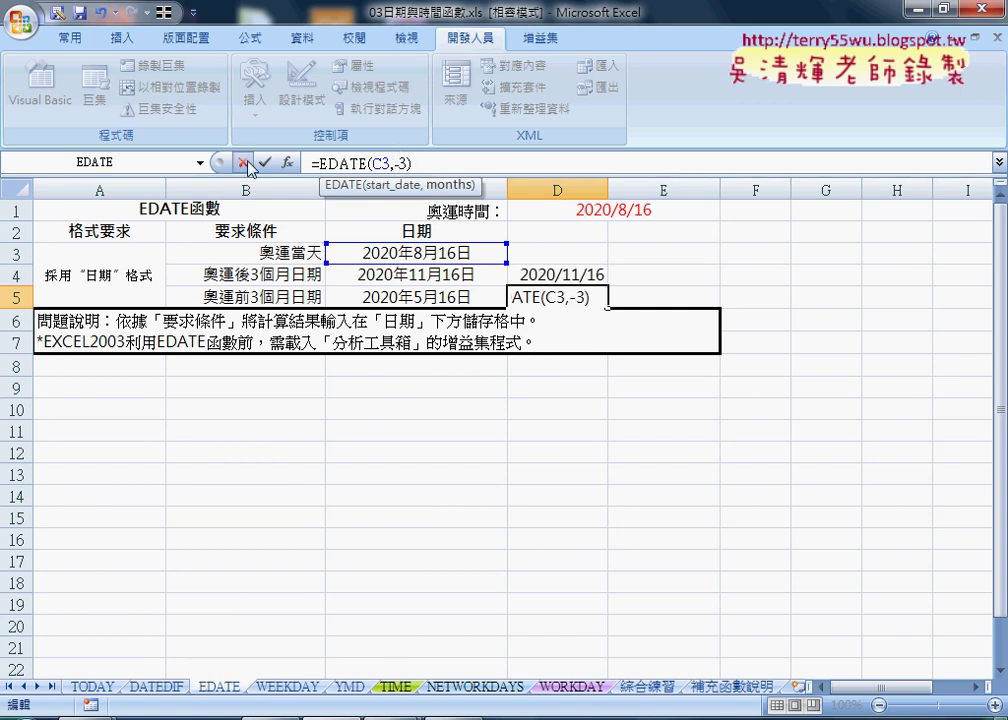
left_click(264, 162)
- Format D5 as a Date so it shows 2020/5/16
right_click(570, 298)
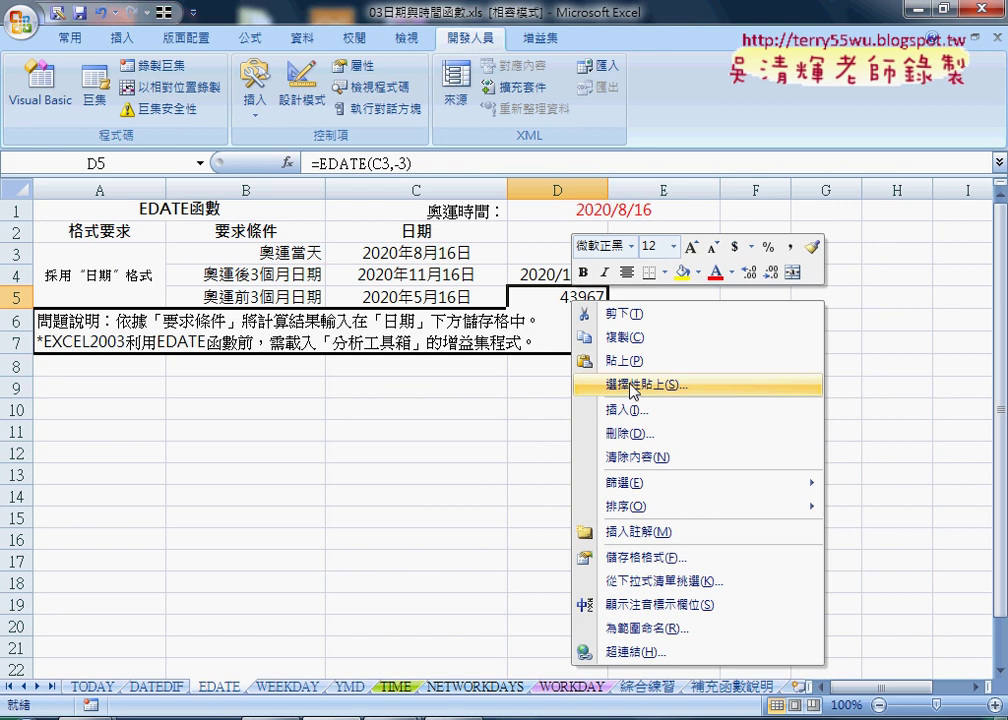
left_click(663, 556)
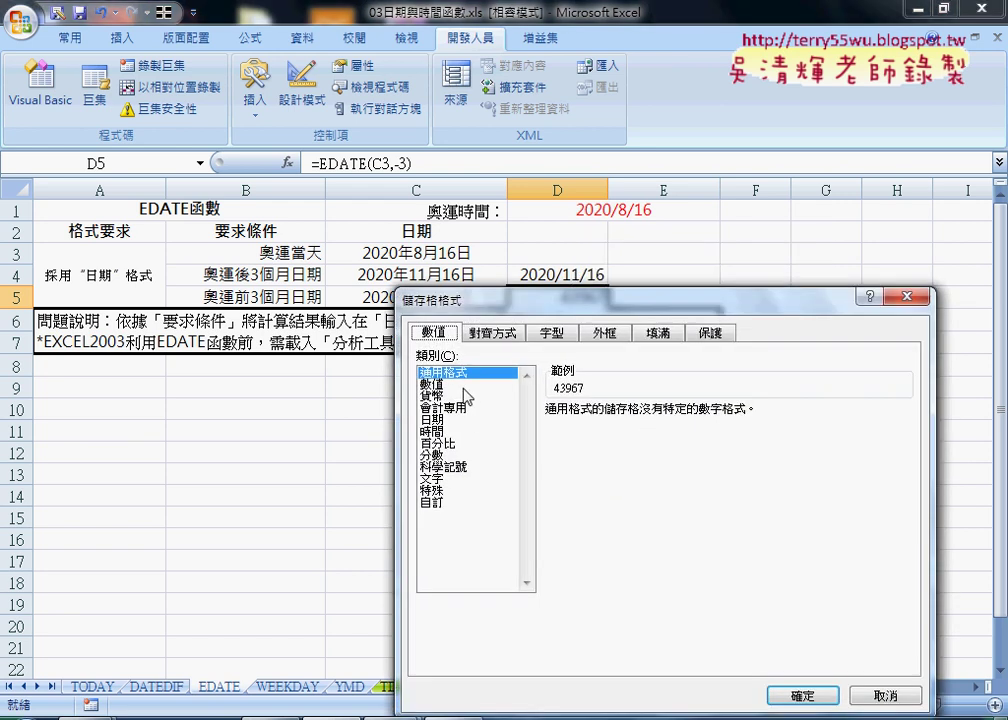
left_click(440, 420)
left_click(800, 694)
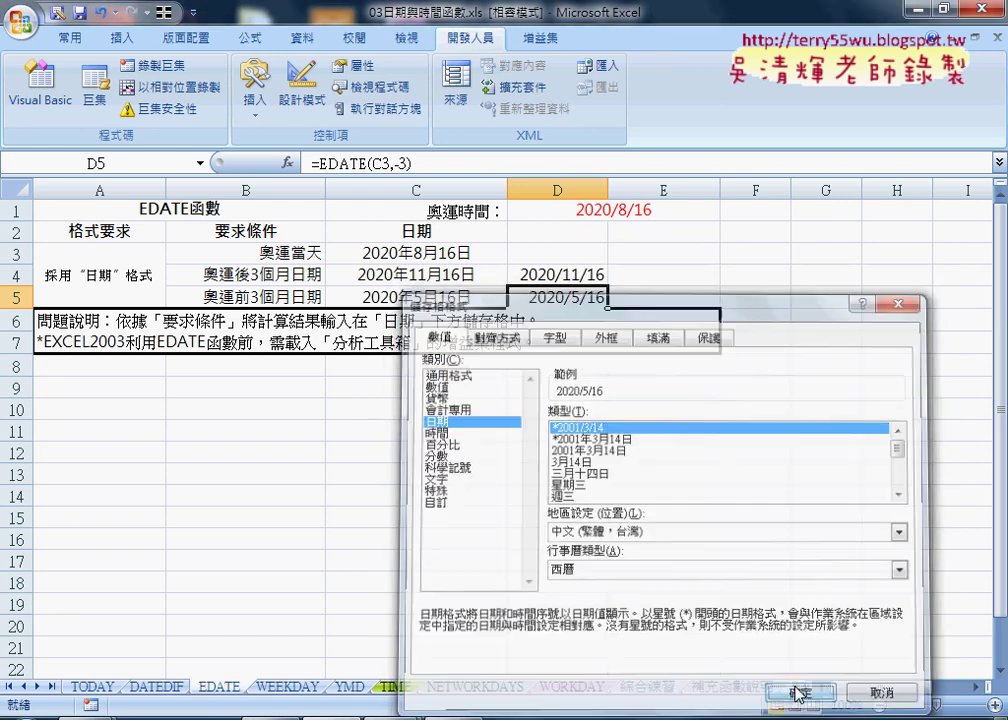
- Compare the DATE formula in C4 with the EDATE formula in D4, then go to the TIME sheet
left_click(446, 277)
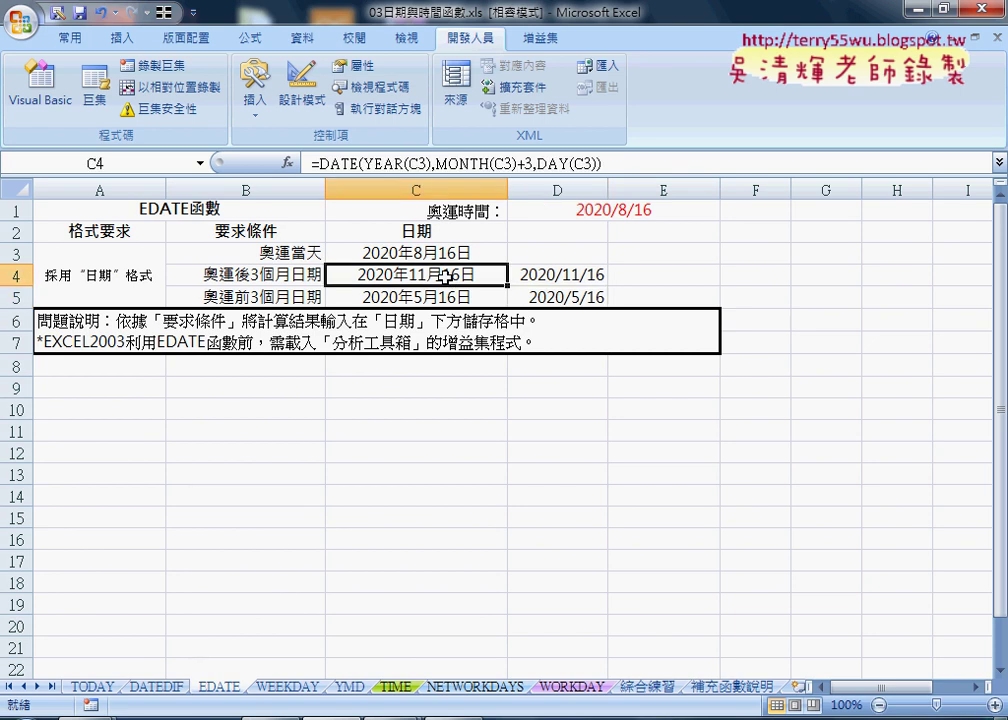
left_click(565, 279)
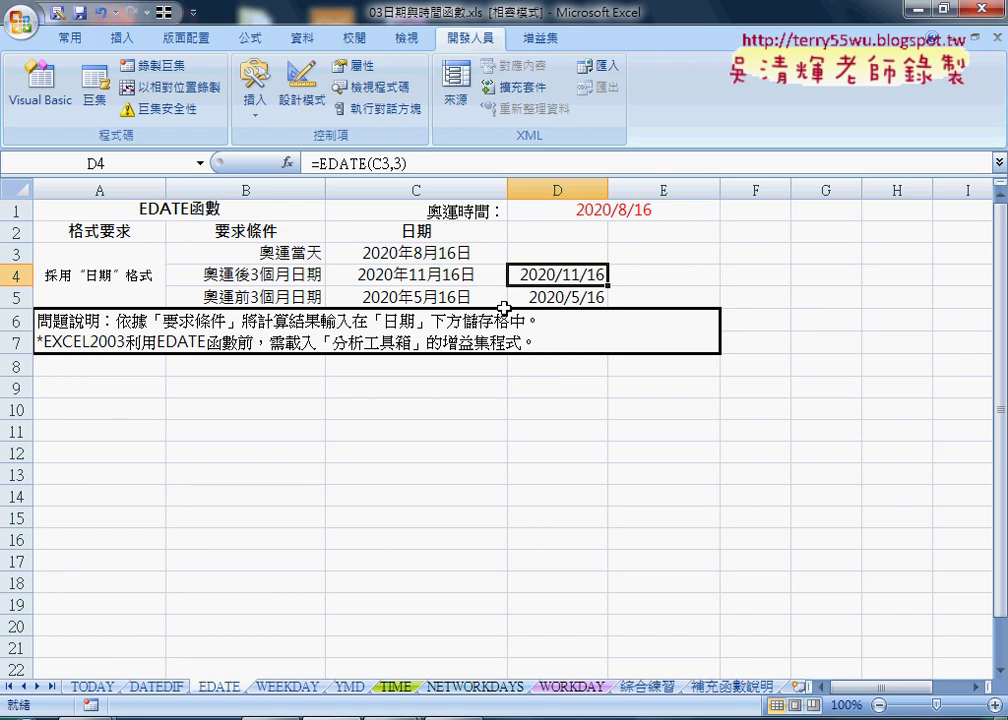
left_click(396, 688)
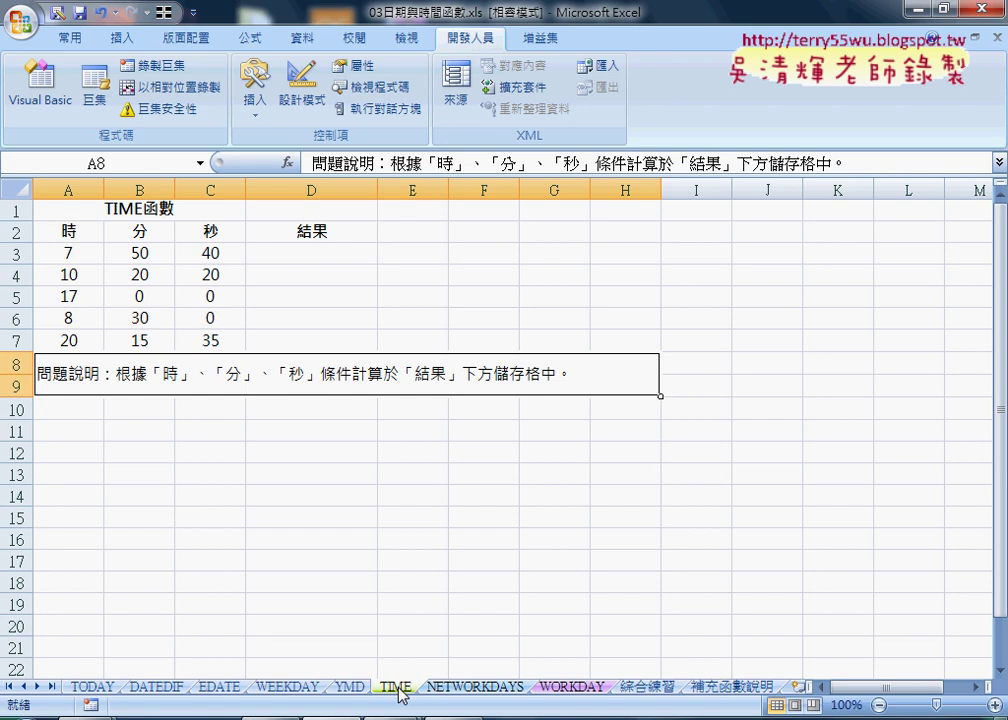
- Insert the TIME function into cell D3 via the function wizard
left_click(90, 256)
left_click(140, 254)
left_click(312, 256)
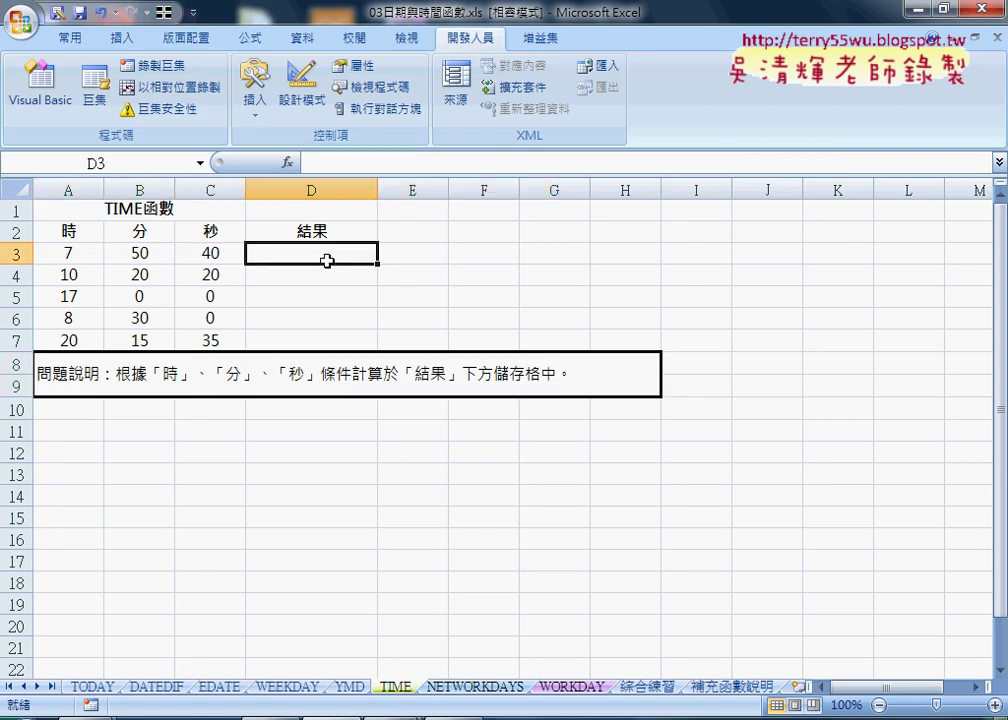
left_click(285, 163)
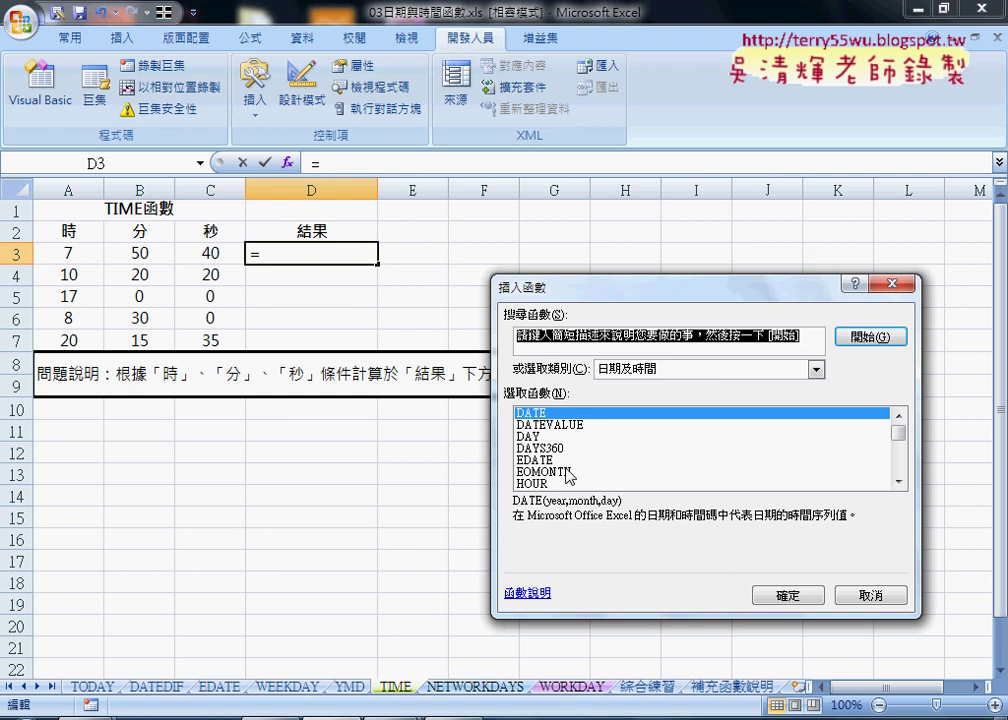
left_click(899, 482)
left_click(899, 482)
left_click(899, 482)
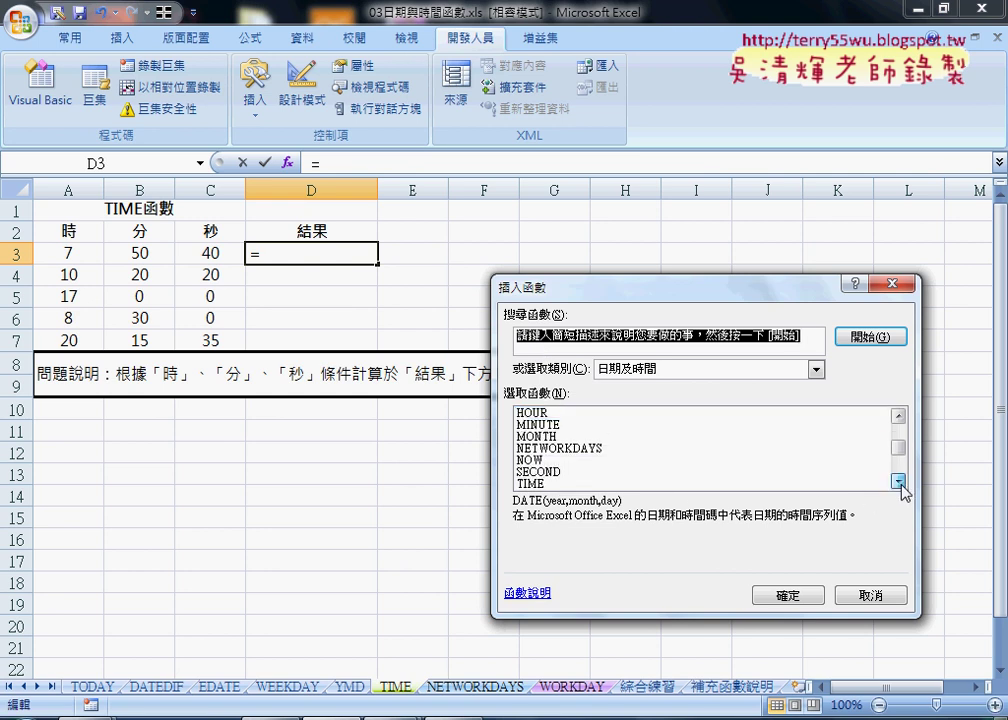
left_click(899, 482)
double_click(603, 461)
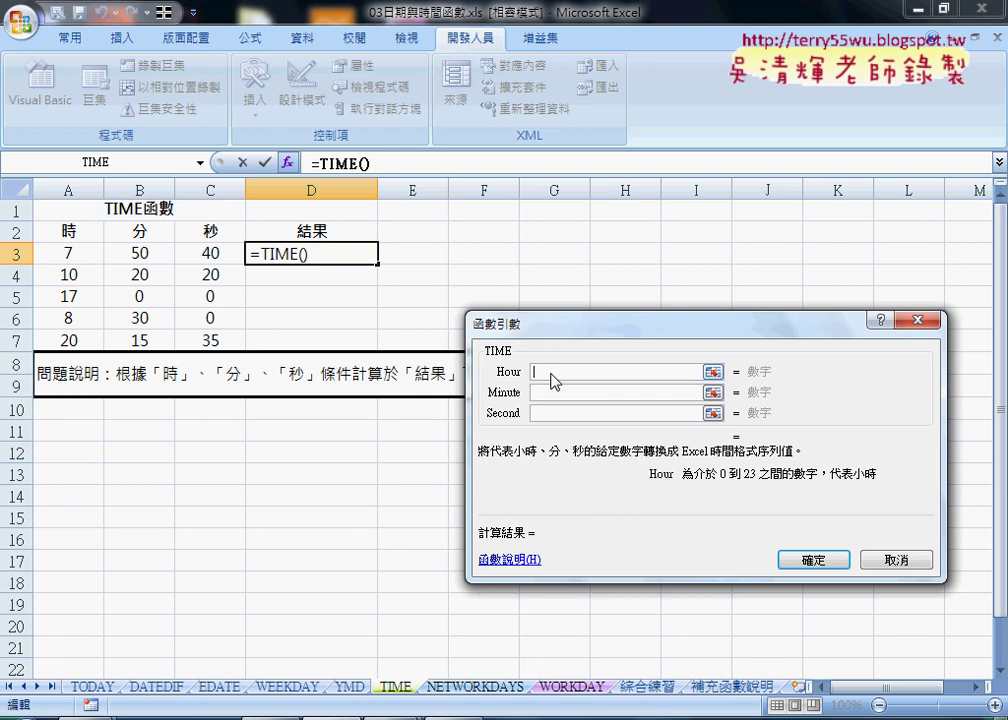
- Set TIME's Hour to A3, Minute to B3 and Second to C3, showing 7:50:40 AM
left_click(73, 255)
left_click(612, 393)
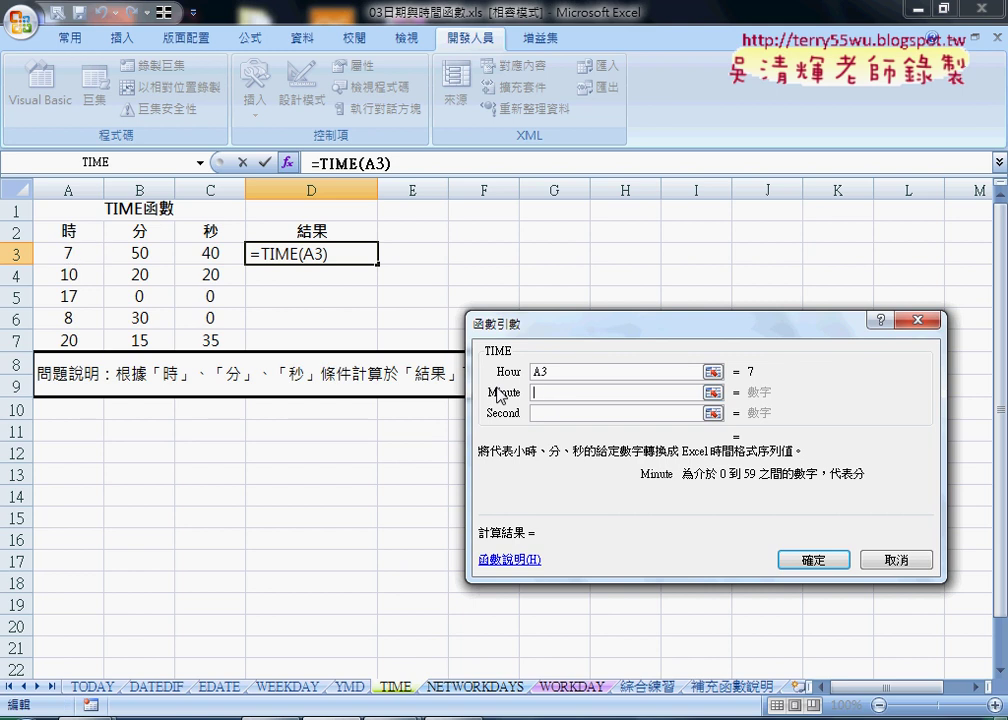
left_click(141, 258)
left_click(543, 413)
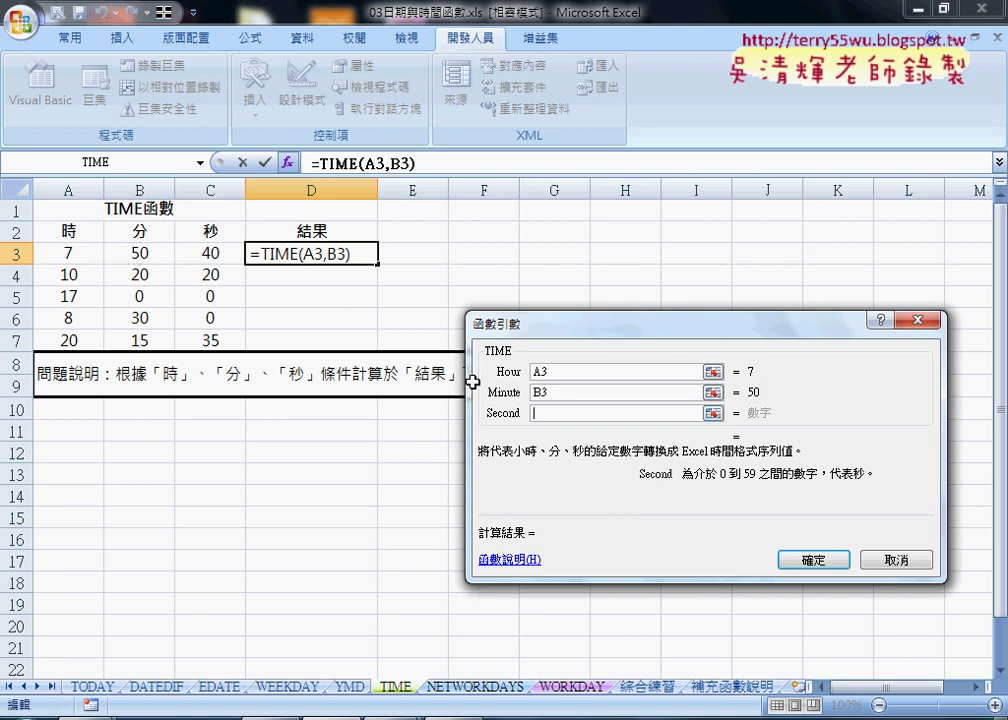
left_click(212, 256)
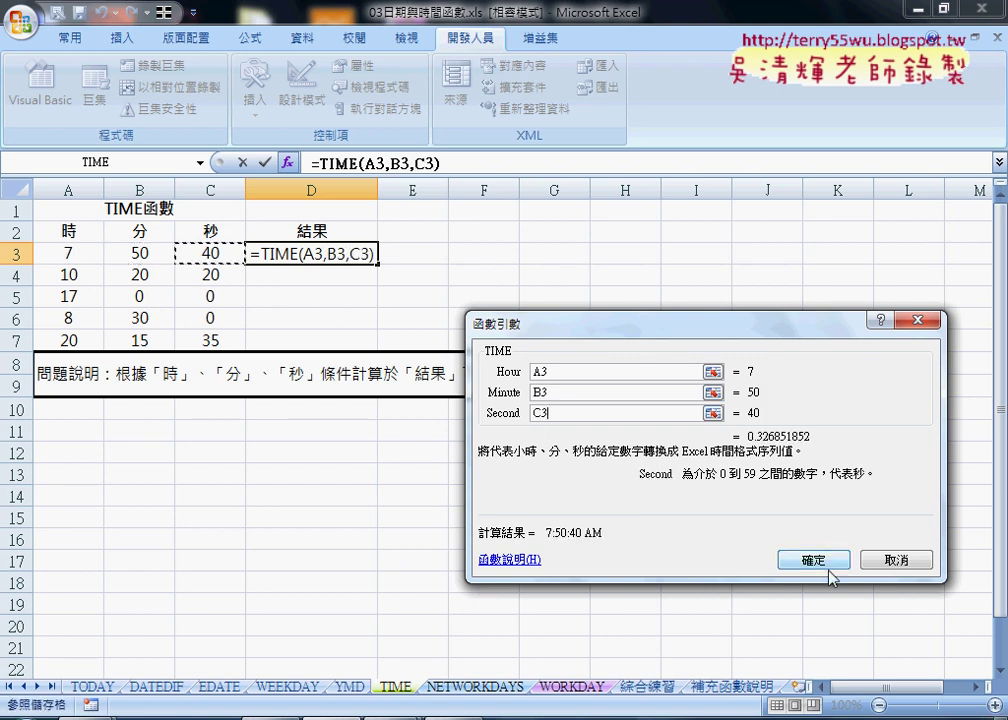
left_click(829, 566)
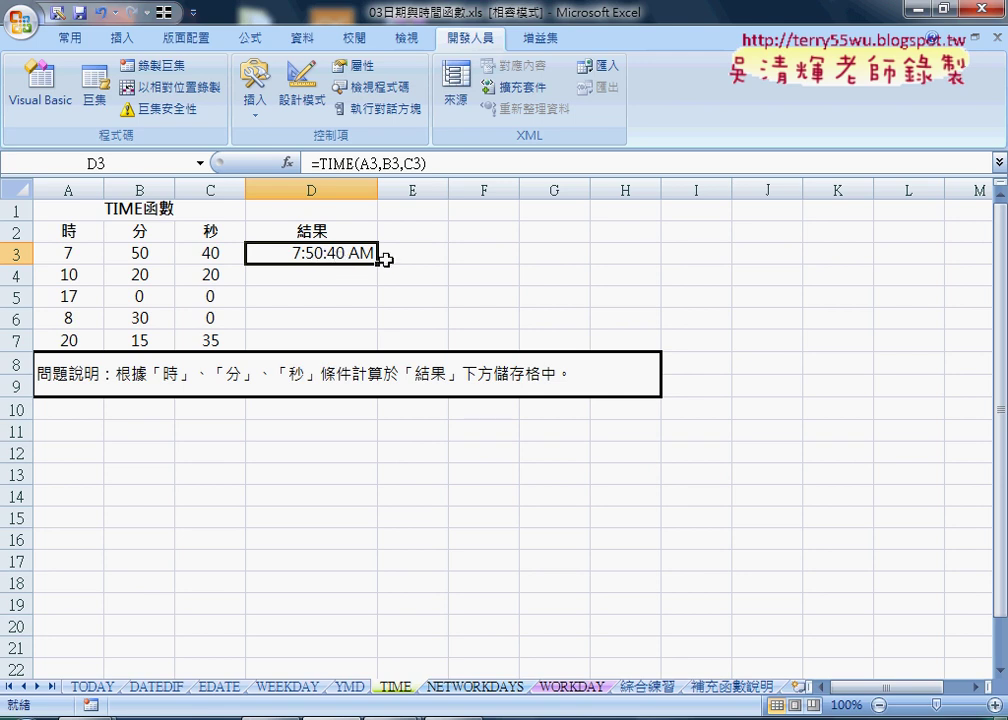
left_click(410, 257)
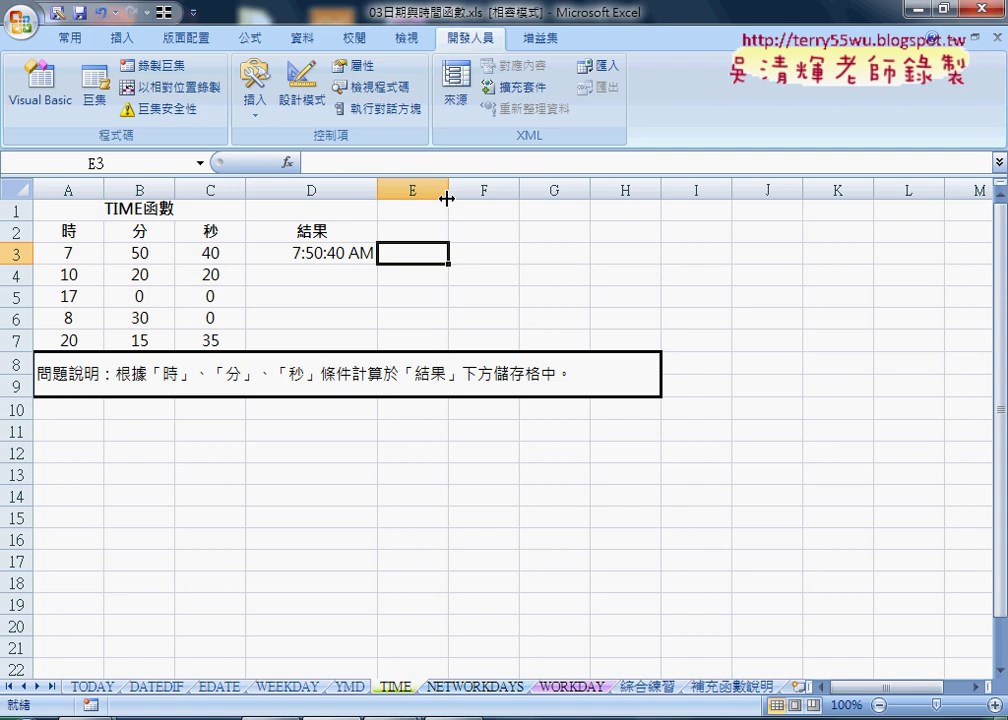
- Widen column E and review the cell references in D3's TIME formula
left_click_drag(447, 199, 515, 193)
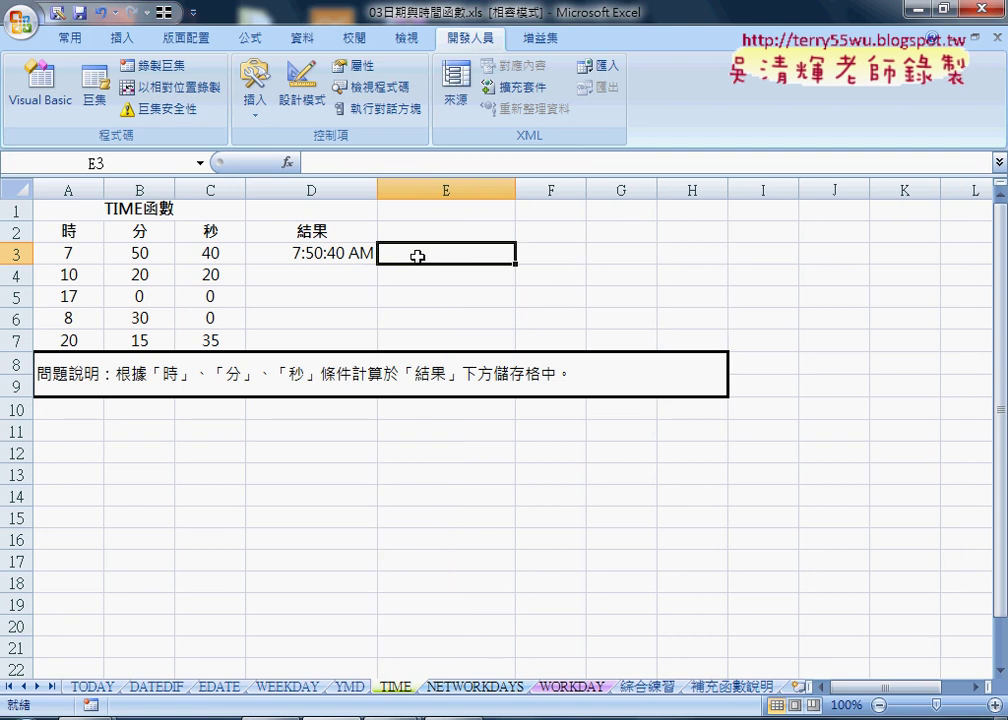
left_click(360, 256)
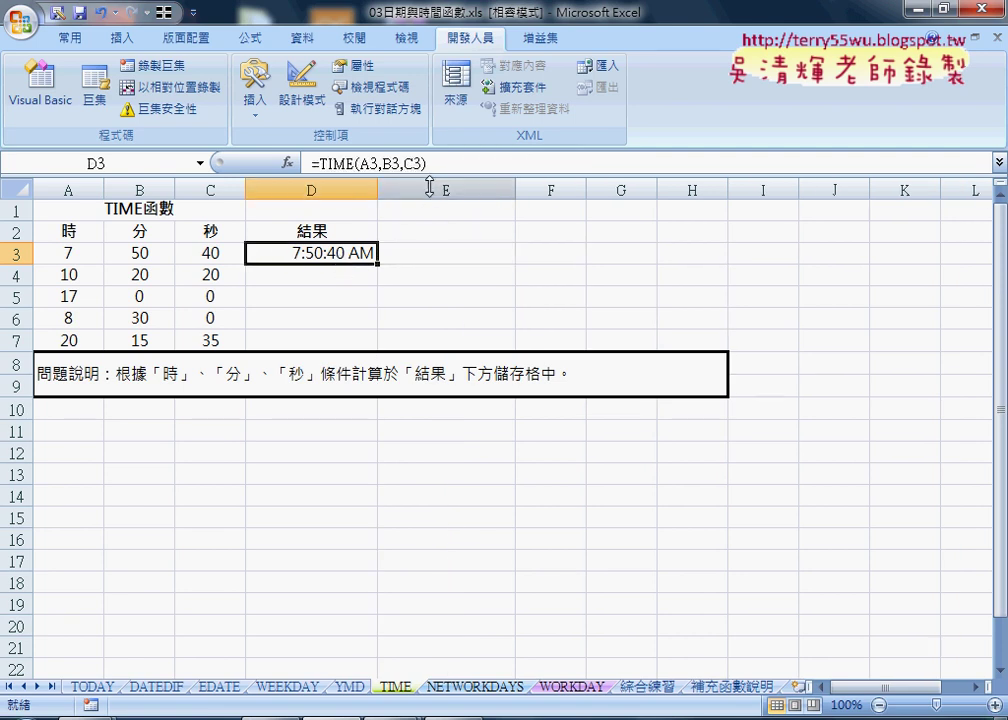
left_click(474, 168)
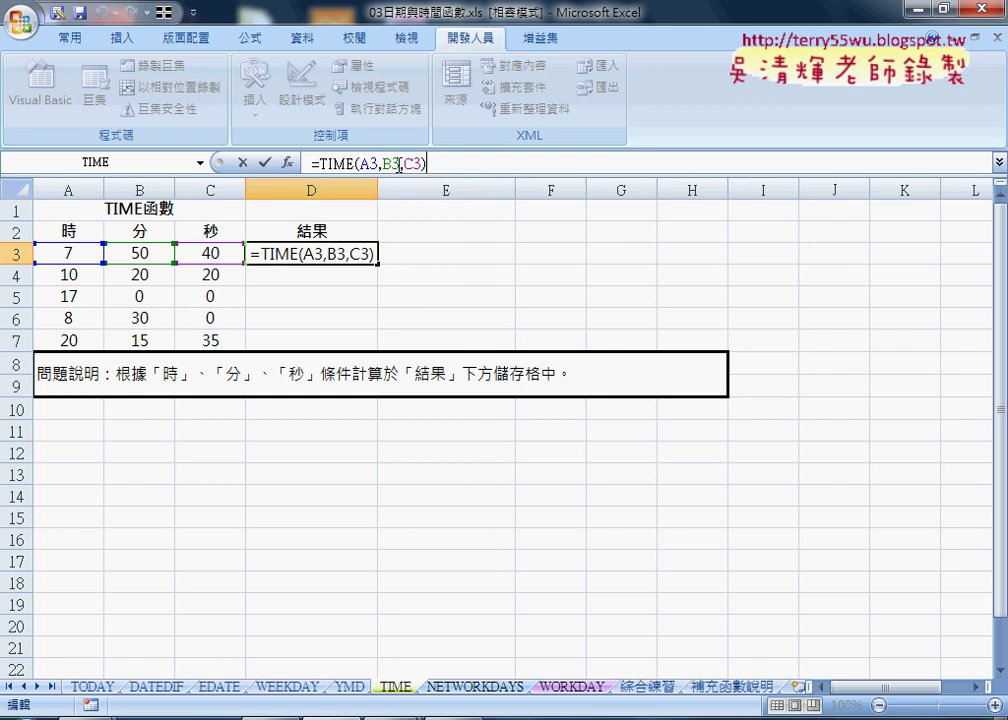
left_click(242, 162)
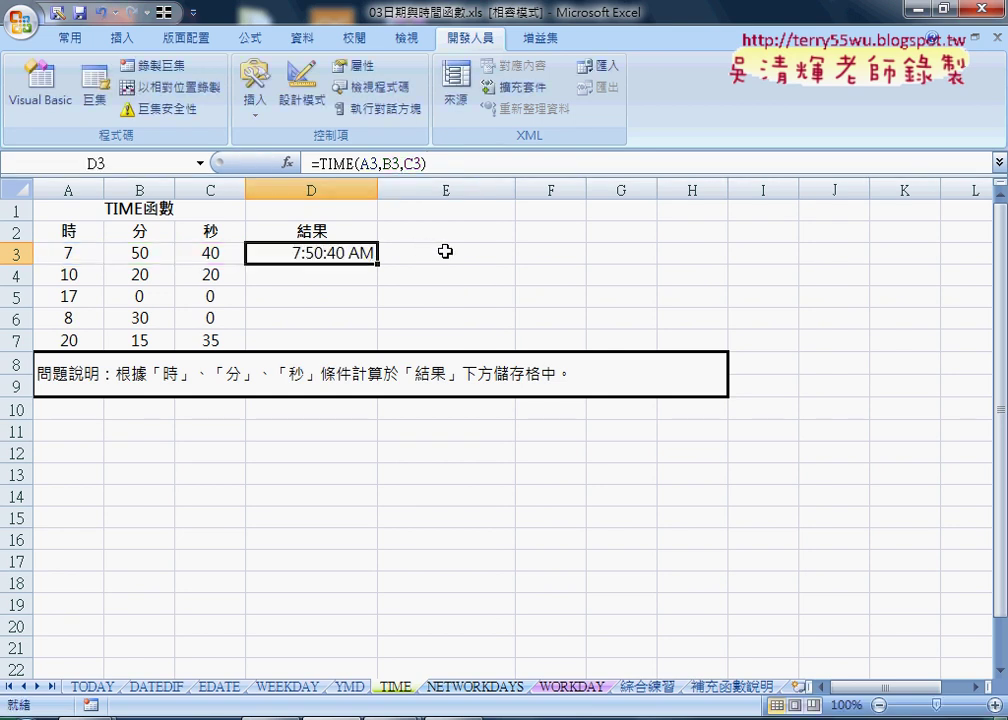
- Start a TIME formula in E3 with its Hour, Minute and Second arguments still empty
left_click(448, 250)
left_click(287, 162)
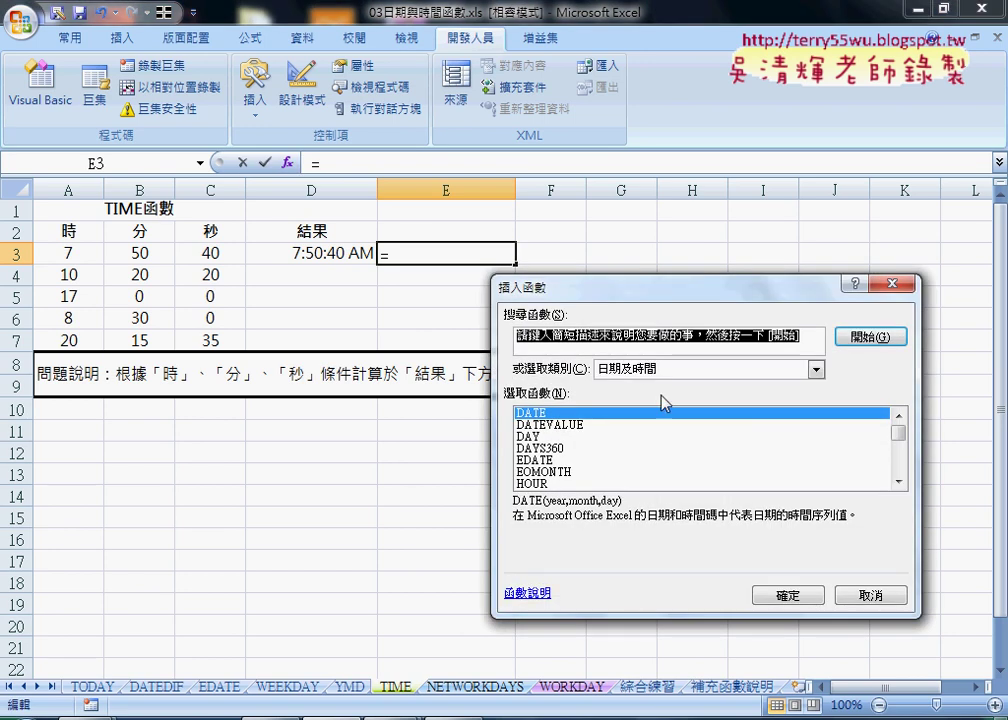
left_click_drag(907, 446, 901, 460)
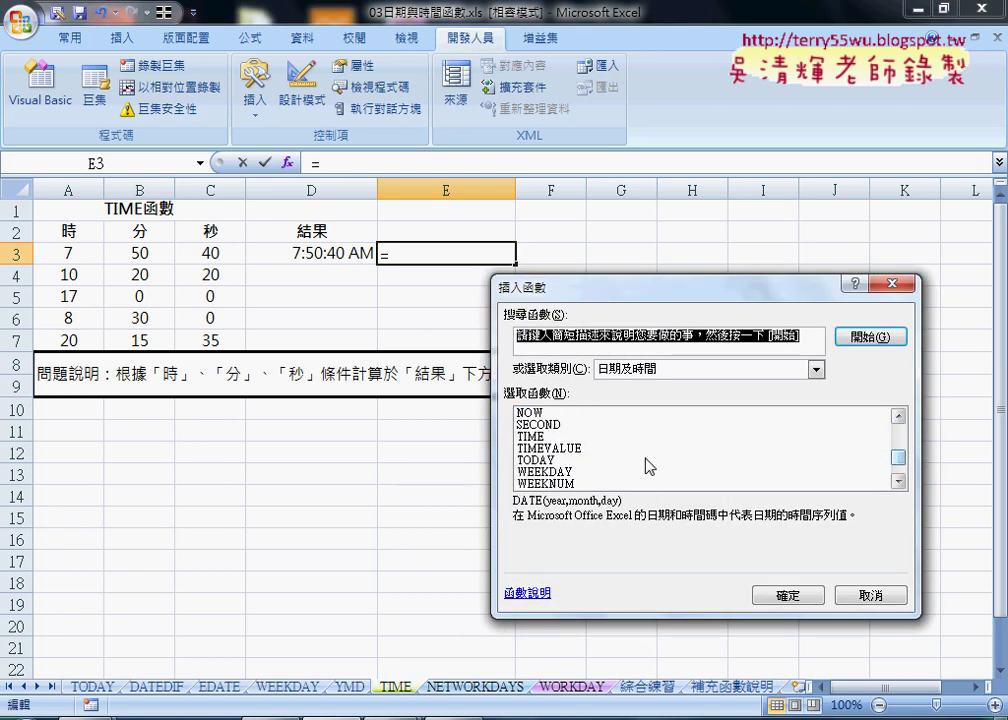
left_click(567, 437)
double_click(567, 440)
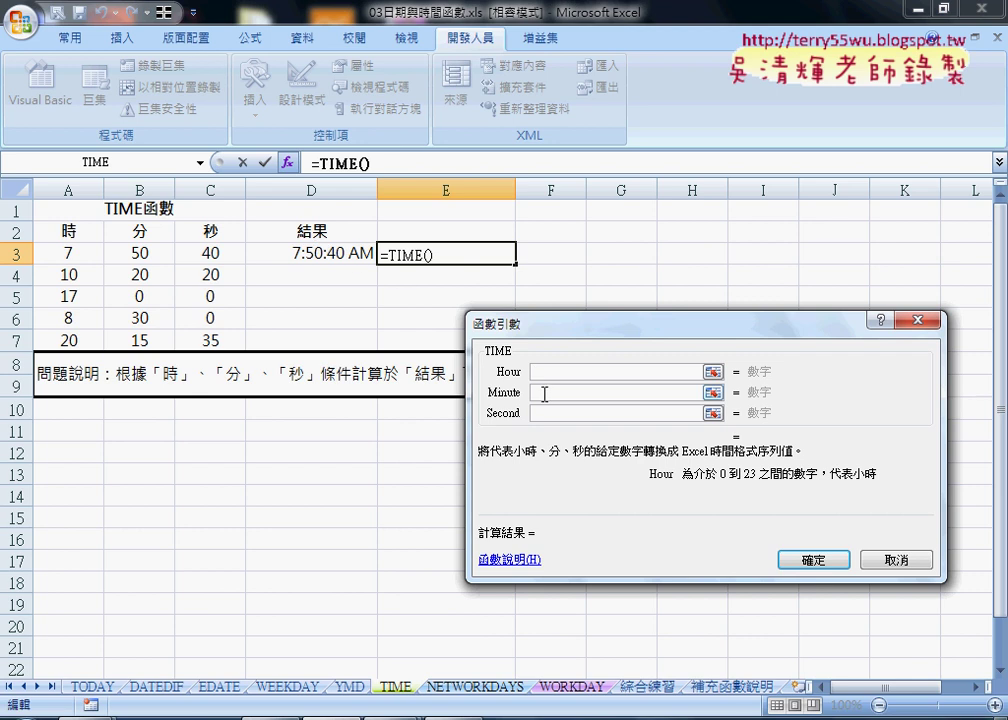
left_click(552, 392)
left_click(550, 415)
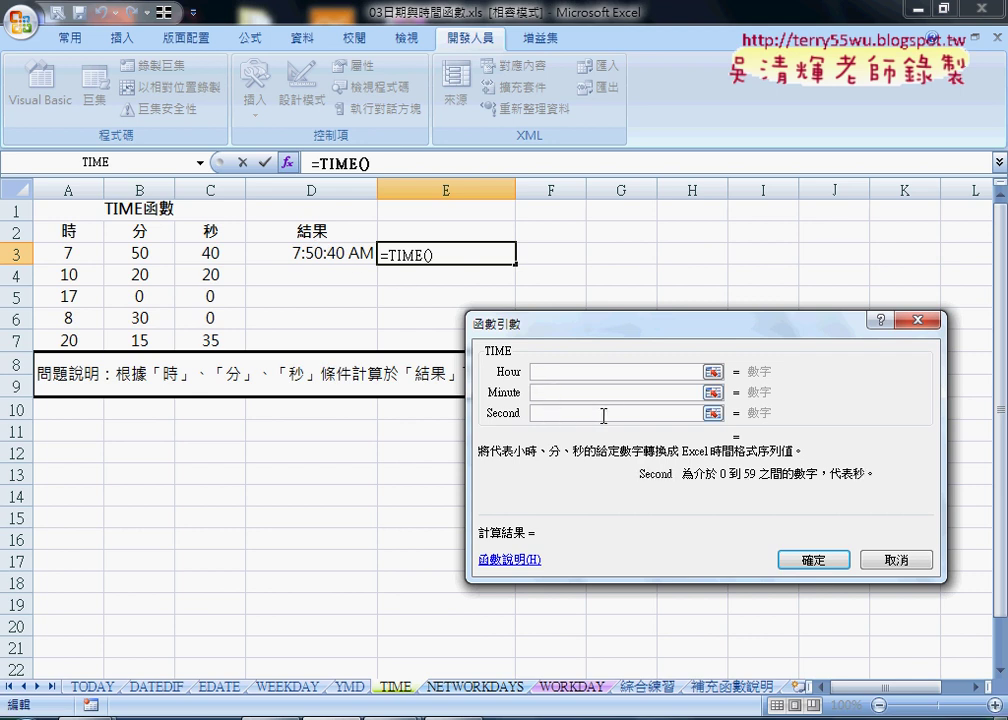